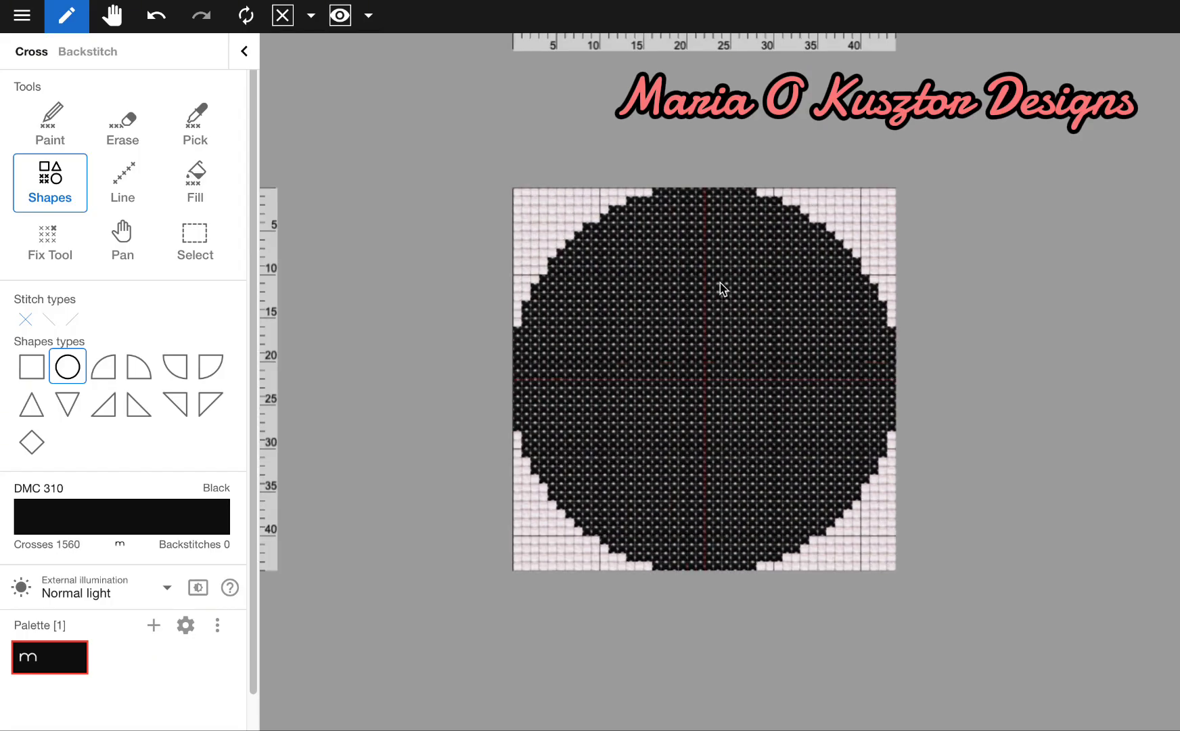
# Add DMC B5200 Snow White to the palette and paint a one-stitch outline around the edge of the black circle.
pyautogui.scroll(3, 720, 257)
pyautogui.scroll(-2, 671, 422)
pyautogui.scroll(1, 462, 263)
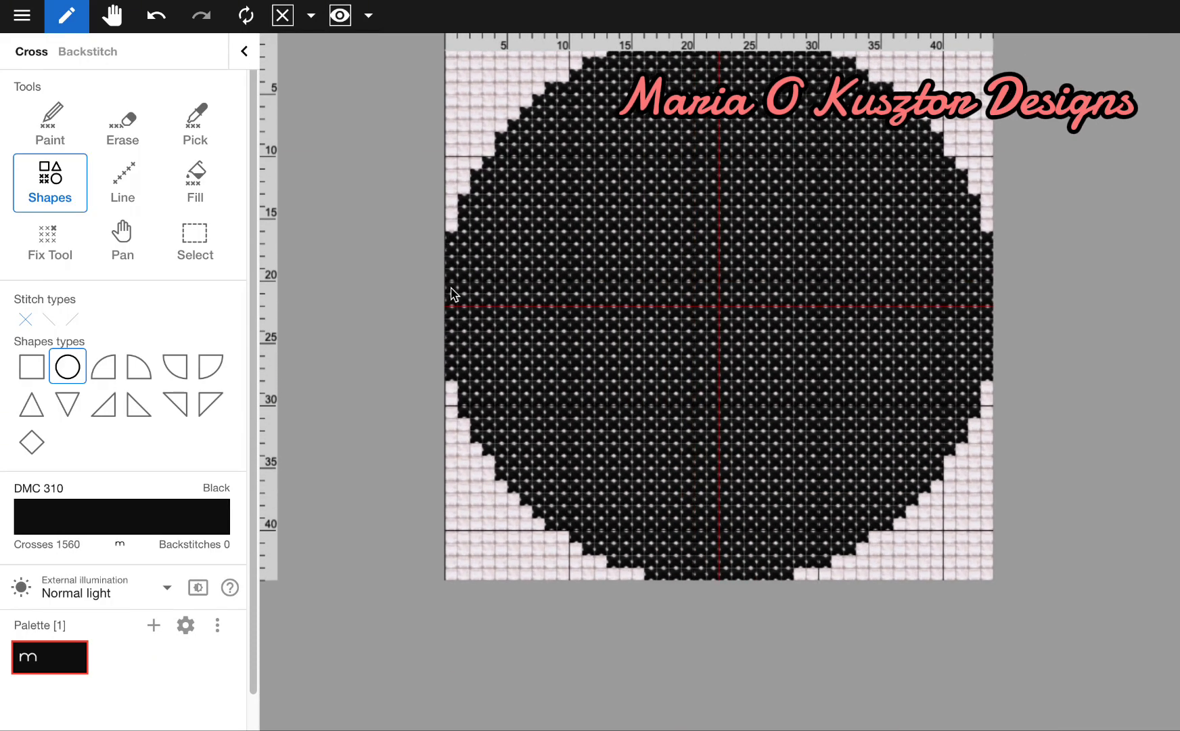
pyautogui.scroll(-2, 851, 497)
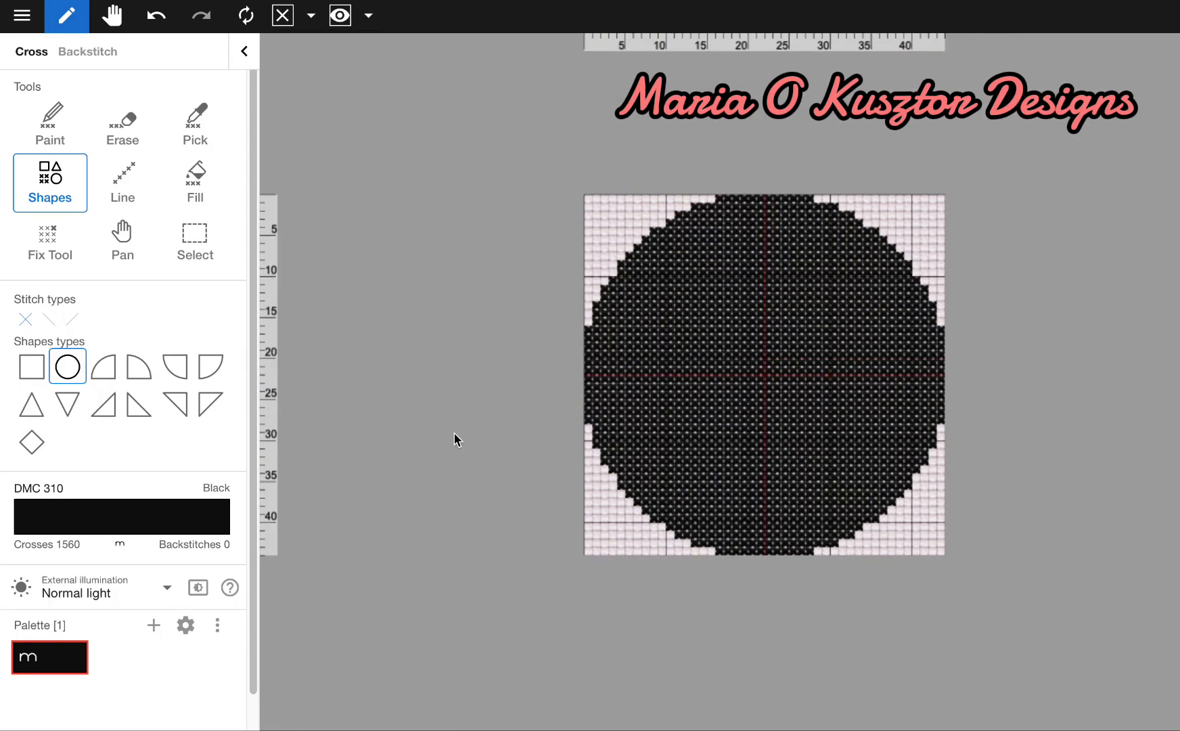
pyautogui.press('p')
pyautogui.click(167, 498)
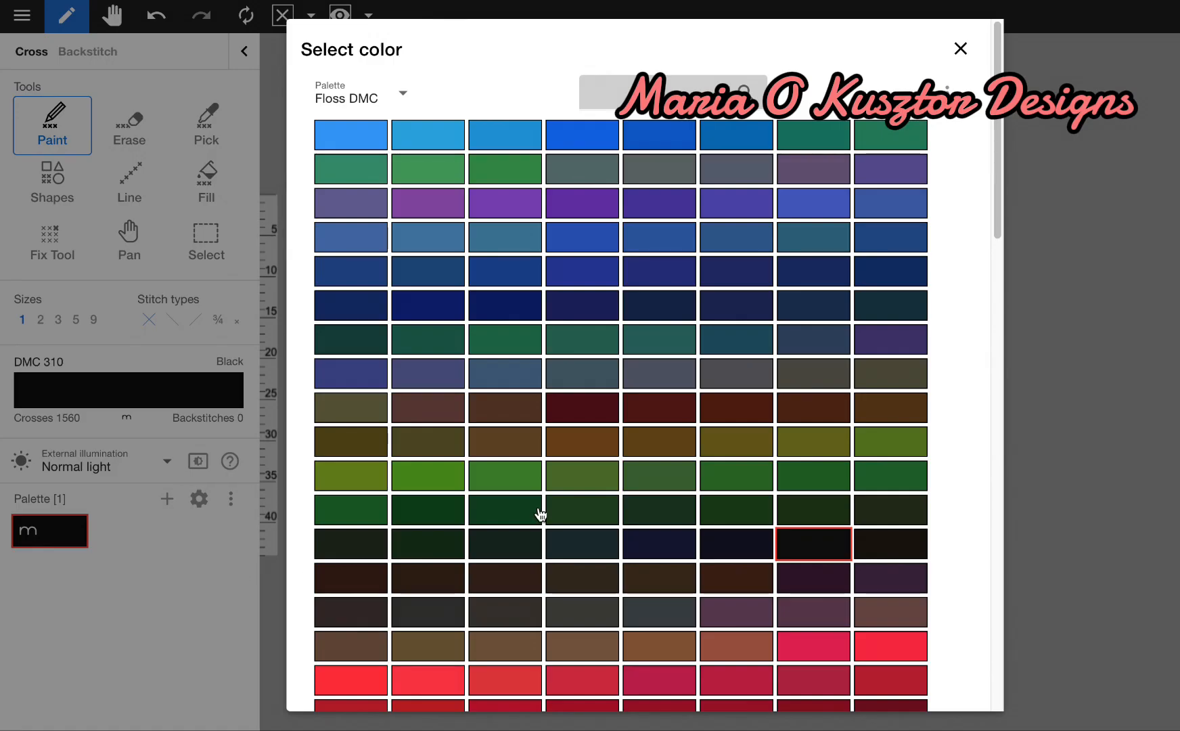
pyautogui.scroll(-5, 406, 201)
pyautogui.click(351, 159)
pyautogui.scroll(3, 751, 381)
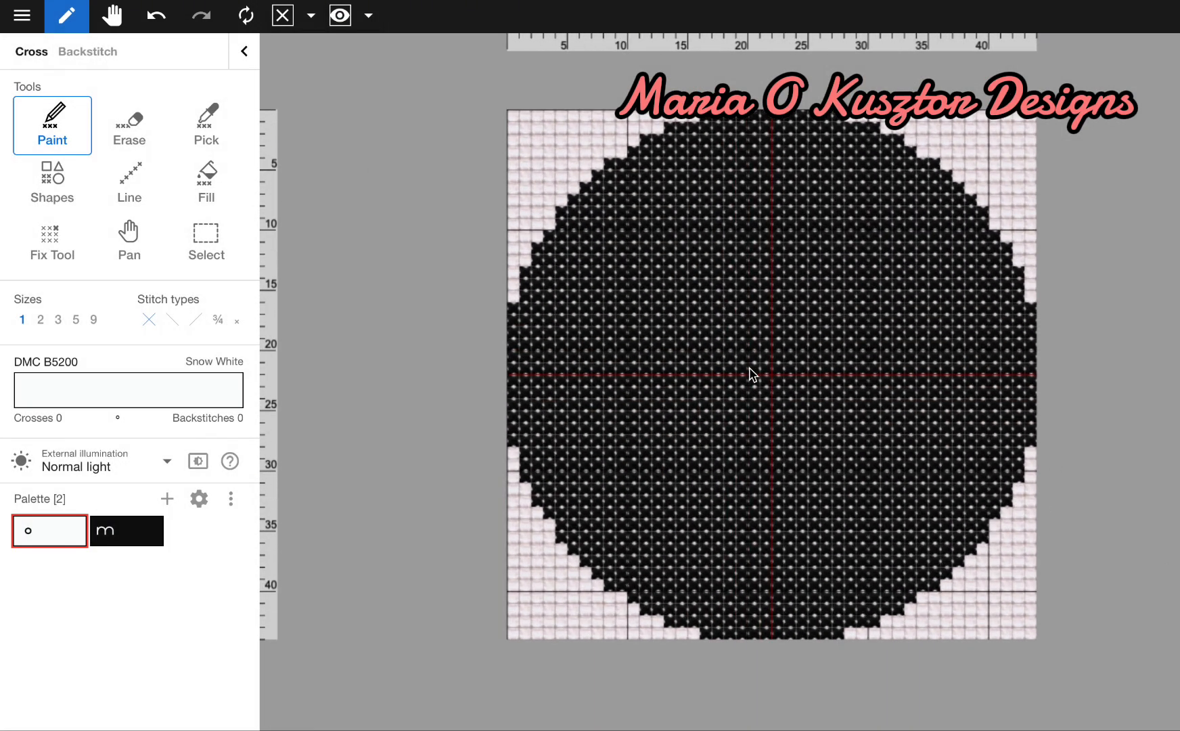
pyautogui.moveTo(703, 121)
pyautogui.mouseDown()
pyautogui.moveTo(793, 116)
pyautogui.moveTo(890, 136)
pyautogui.moveTo(843, 130)
pyautogui.moveTo(869, 126)
pyautogui.moveTo(992, 221)
pyautogui.moveTo(984, 228)
pyautogui.moveTo(1017, 278)
pyautogui.moveTo(1031, 372)
pyautogui.moveTo(1016, 385)
pyautogui.moveTo(1005, 495)
pyautogui.moveTo(1031, 397)
pyautogui.moveTo(1031, 440)
pyautogui.moveTo(947, 578)
pyautogui.moveTo(838, 633)
pyautogui.moveTo(713, 636)
pyautogui.moveTo(619, 589)
pyautogui.moveTo(569, 529)
pyautogui.mouseUp()
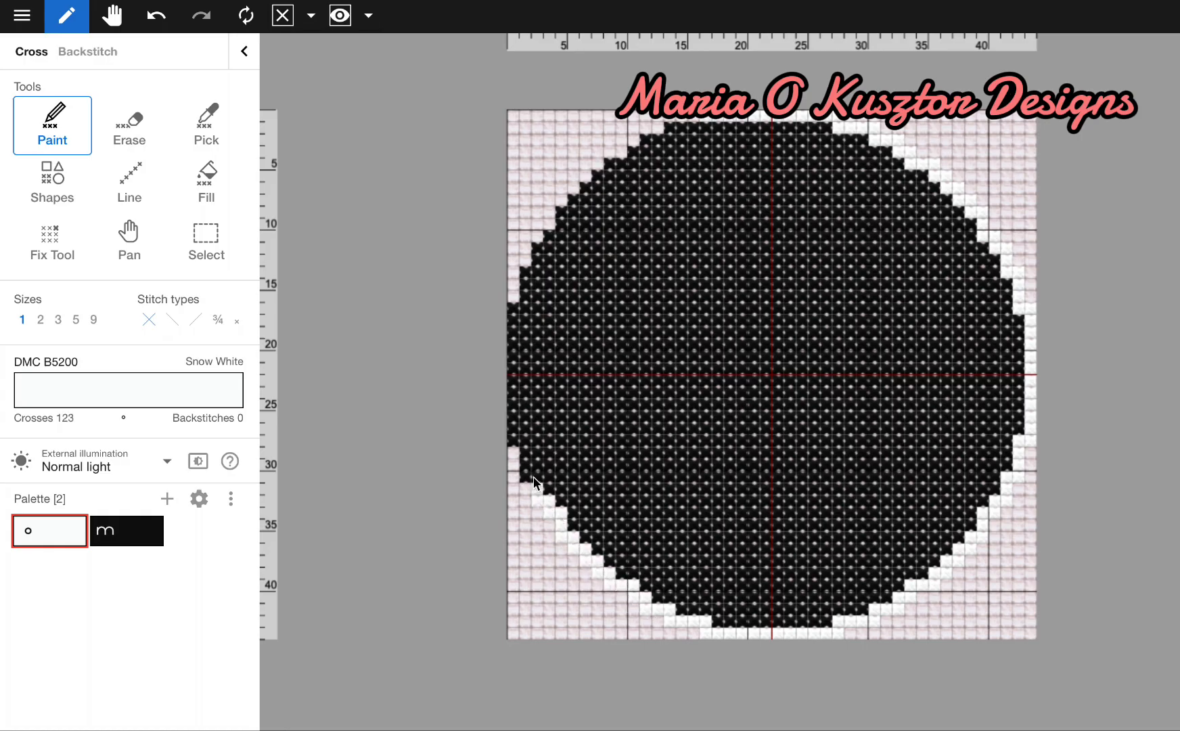
pyautogui.moveTo(528, 446)
pyautogui.mouseDown()
pyautogui.moveTo(508, 310)
pyautogui.moveTo(514, 413)
pyautogui.moveTo(544, 295)
pyautogui.moveTo(527, 313)
pyautogui.moveTo(523, 281)
pyautogui.moveTo(565, 235)
pyautogui.moveTo(570, 204)
pyautogui.moveTo(587, 205)
pyautogui.moveTo(613, 167)
pyautogui.moveTo(676, 130)
pyautogui.moveTo(718, 145)
pyautogui.mouseUp()
# Remove DMC 310 Black from the palette together with its stitches, keeping only the white ring.
pyautogui.click(126, 530)
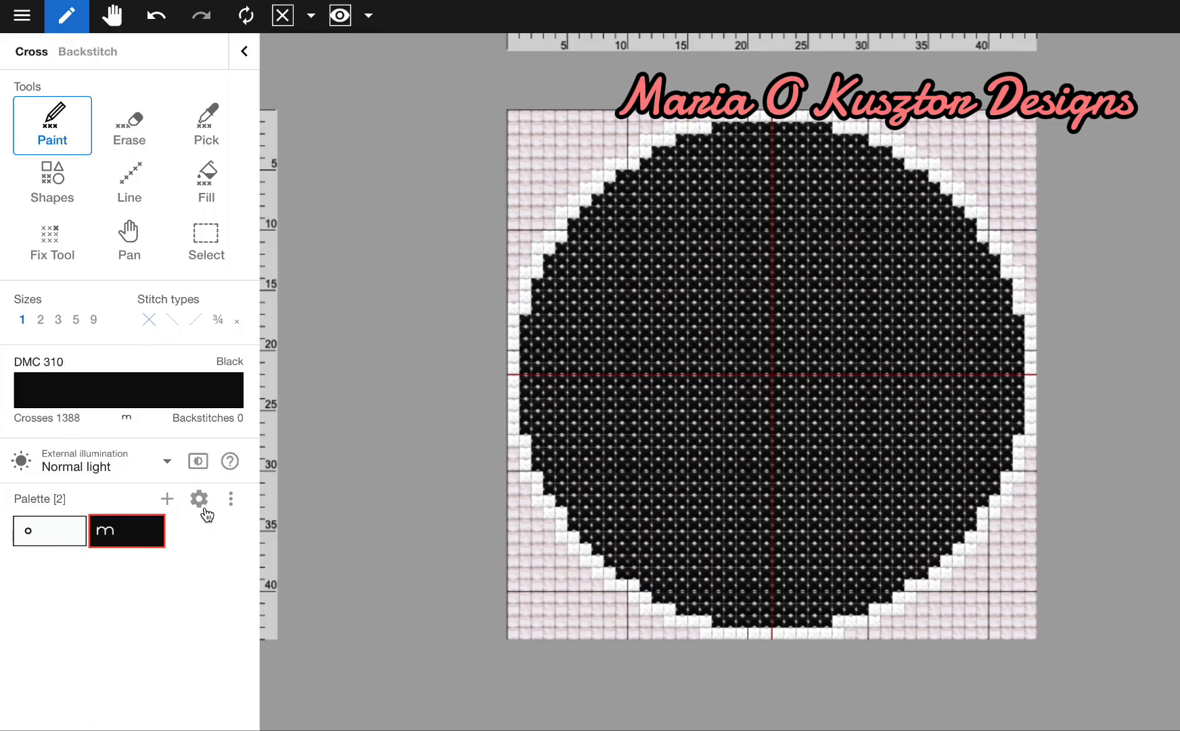
pyautogui.click(231, 499)
pyautogui.click(258, 535)
pyautogui.click(105, 660)
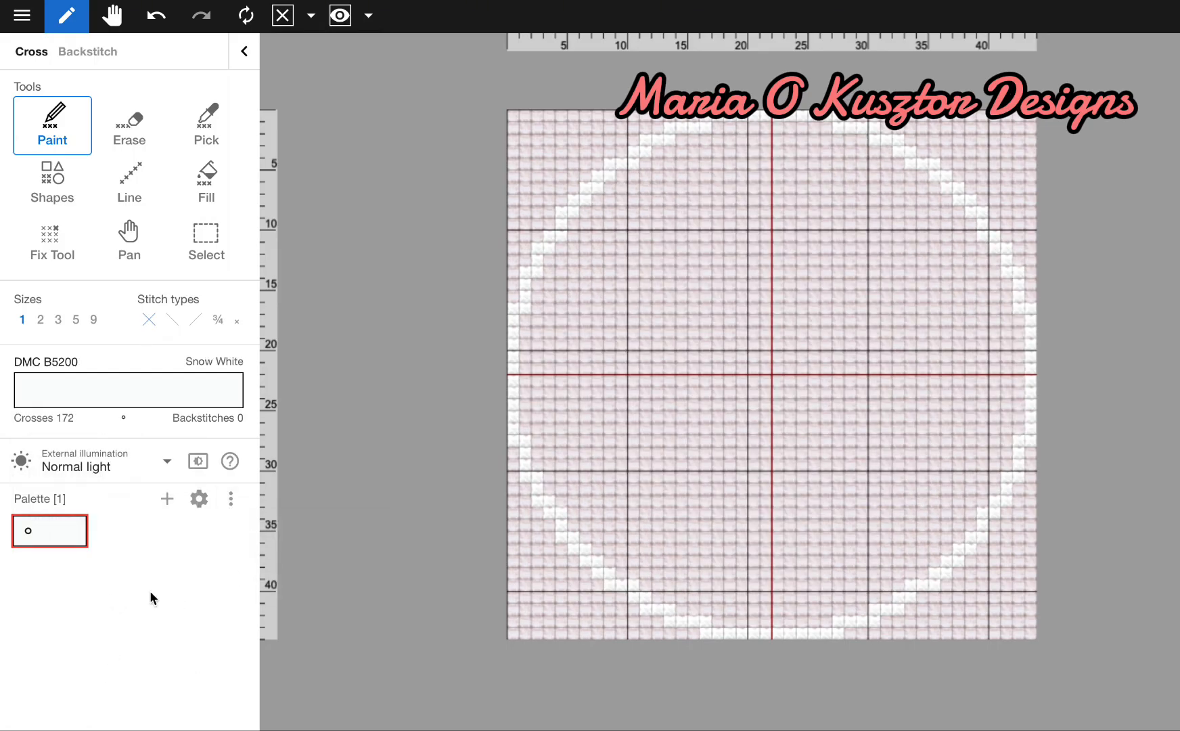
# Replace the Snow White palette colour with DMC 33 Fuchsia.
pyautogui.click(231, 499)
pyautogui.click(258, 535)
pyautogui.click(106, 474)
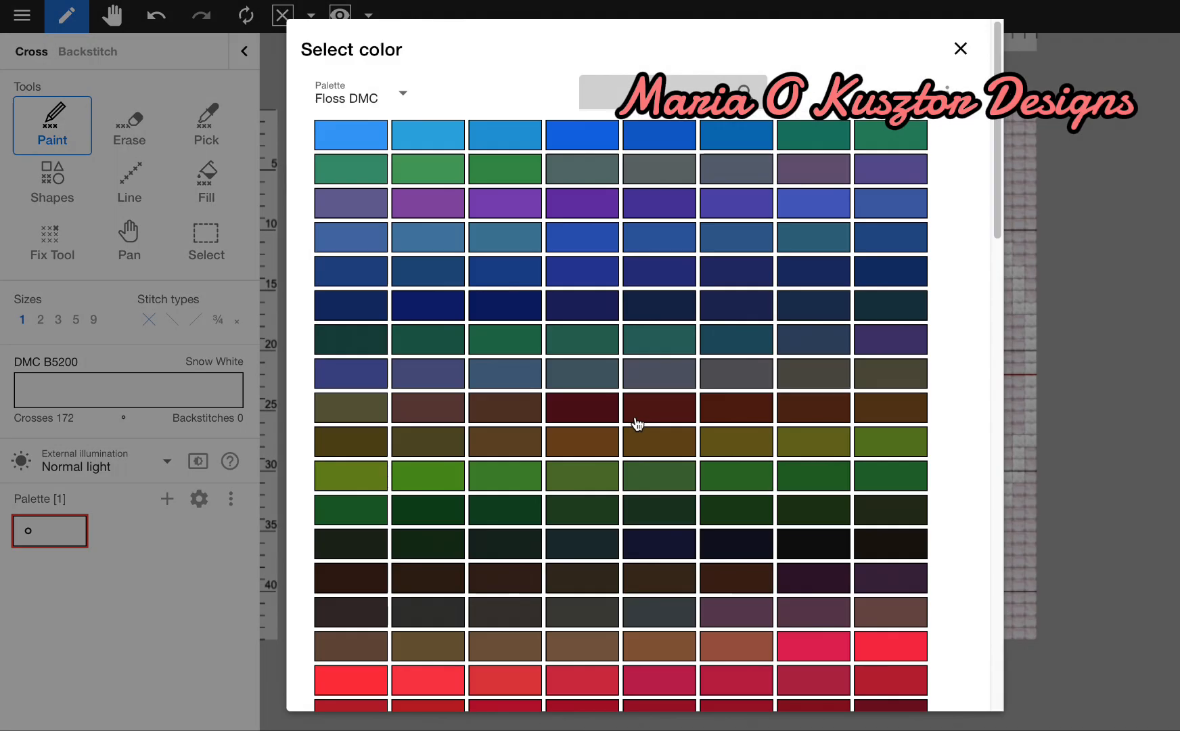
pyautogui.scroll(-5, 609, 549)
pyautogui.click(824, 387)
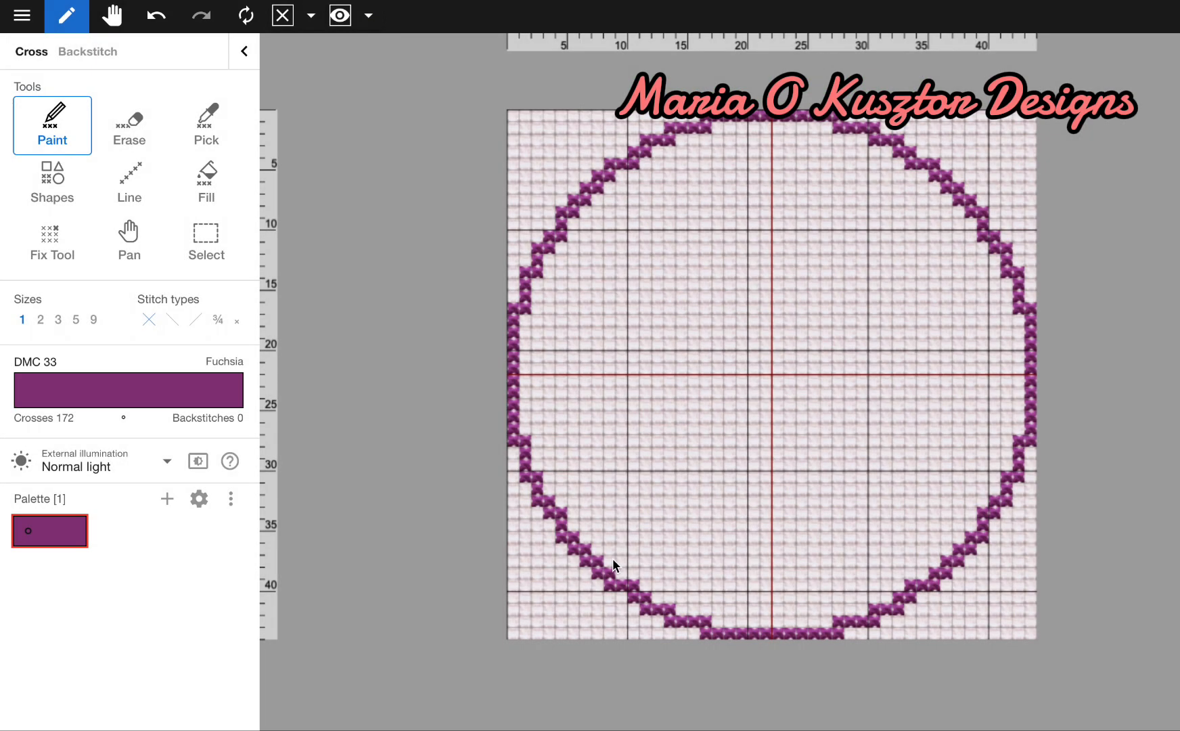
# Paint the upper half of a four-petal flower outline at the centre of the circle, two petals above a horizontal bar.
pyautogui.scroll(-2, 764, 433)
pyautogui.scroll(2, 725, 332)
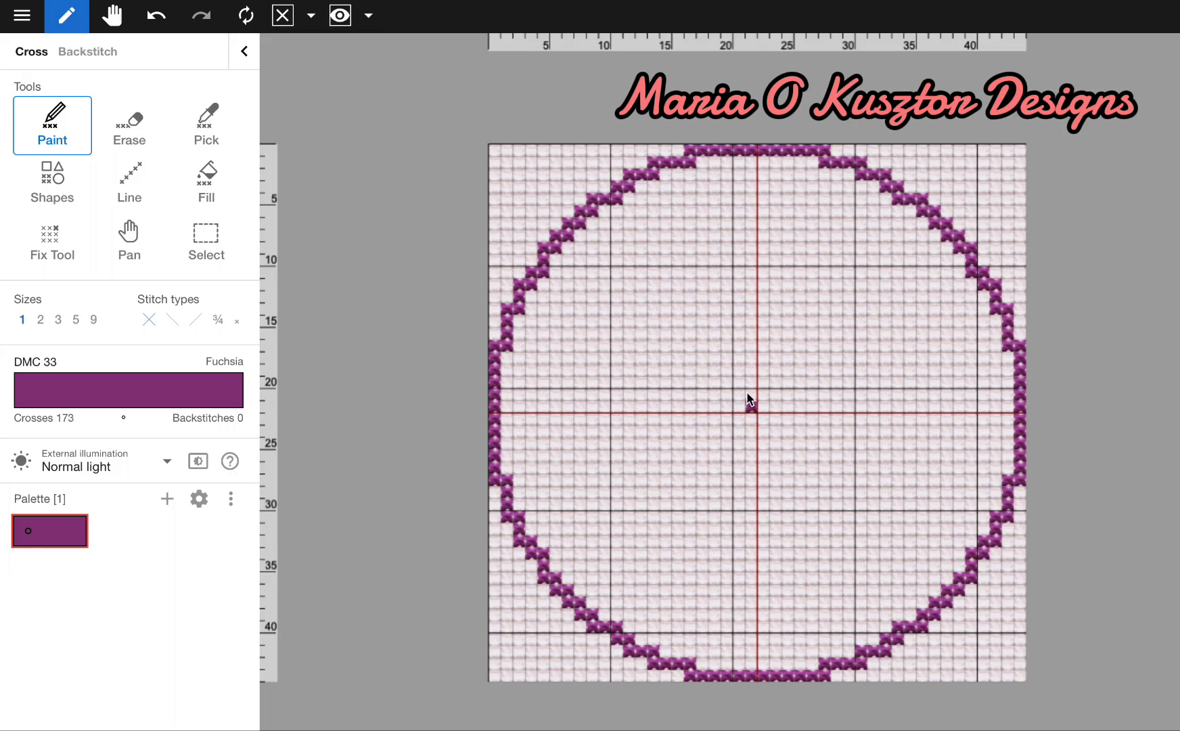
pyautogui.moveTo(746, 382); pyautogui.dragTo(738, 363)
pyautogui.moveTo(734, 418)
pyautogui.mouseDown()
pyautogui.moveTo(762, 431)
pyautogui.moveTo(765, 361)
pyautogui.moveTo(810, 397)
pyautogui.moveTo(800, 416)
pyautogui.moveTo(777, 431)
pyautogui.mouseUp()
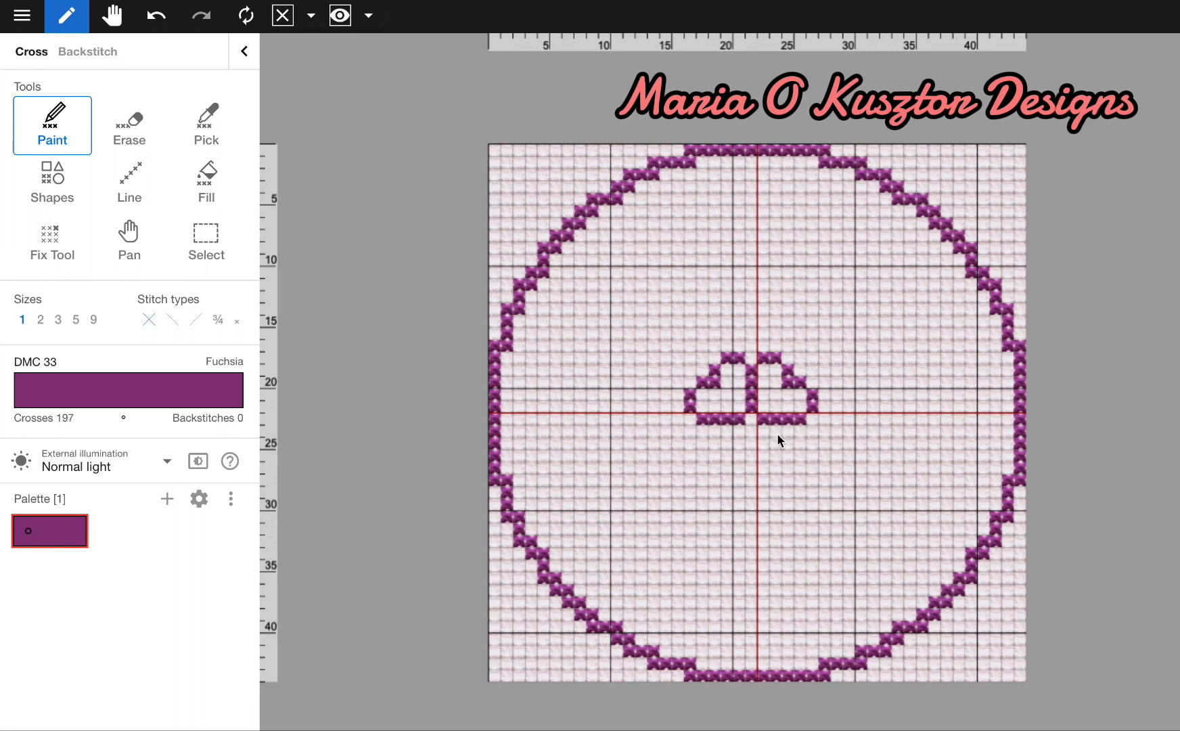
# Copy the upper half of the flower, flip it vertically and place it directly below to complete four petals.
pyautogui.click(207, 240)
pyautogui.moveTo(684, 352); pyautogui.dragTo(810, 417)
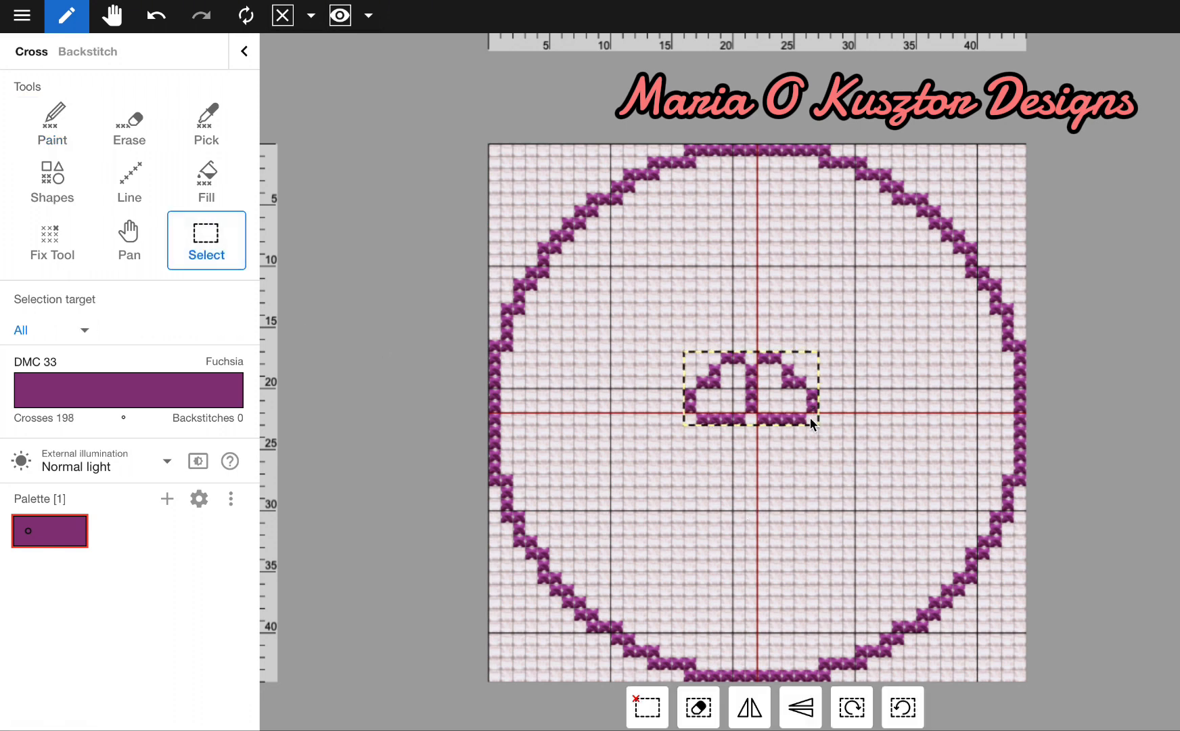
pyautogui.click(815, 708)
pyautogui.moveTo(746, 383); pyautogui.dragTo(745, 444)
pyautogui.click(895, 548)
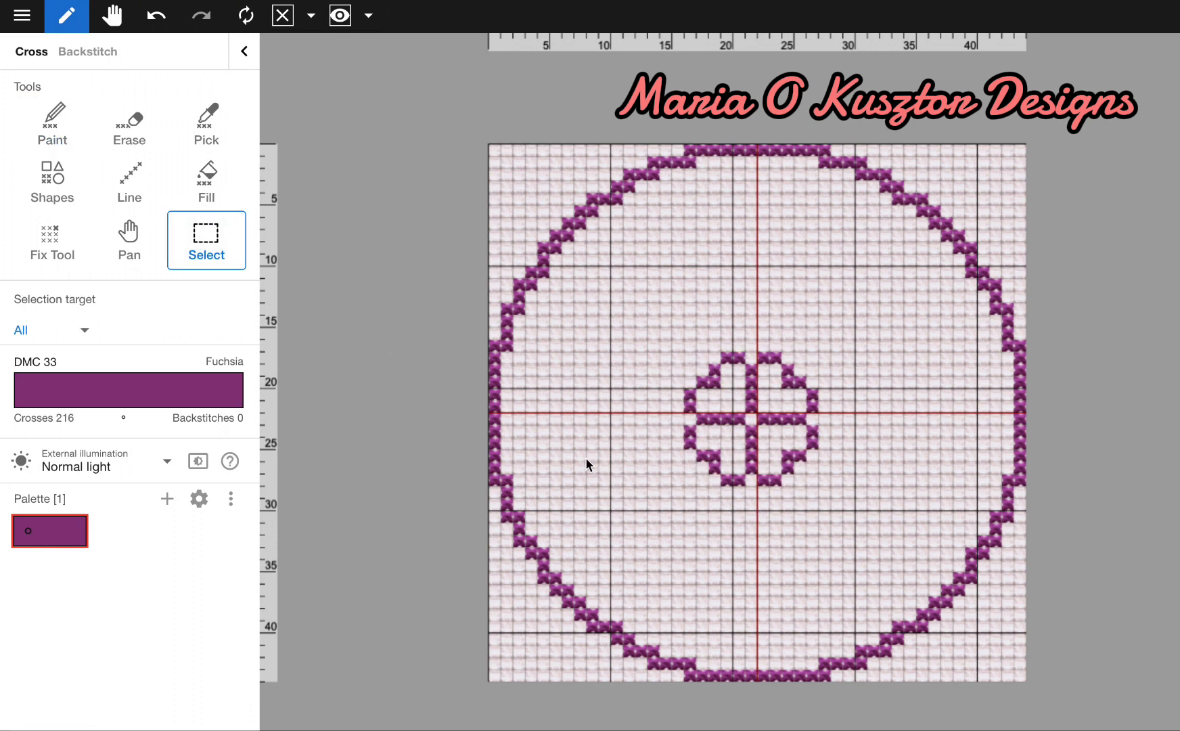
# Move the flower's right petals one stitch to the right and paint a second column along the vertical bar.
pyautogui.moveTo(689, 344); pyautogui.dragTo(837, 495)
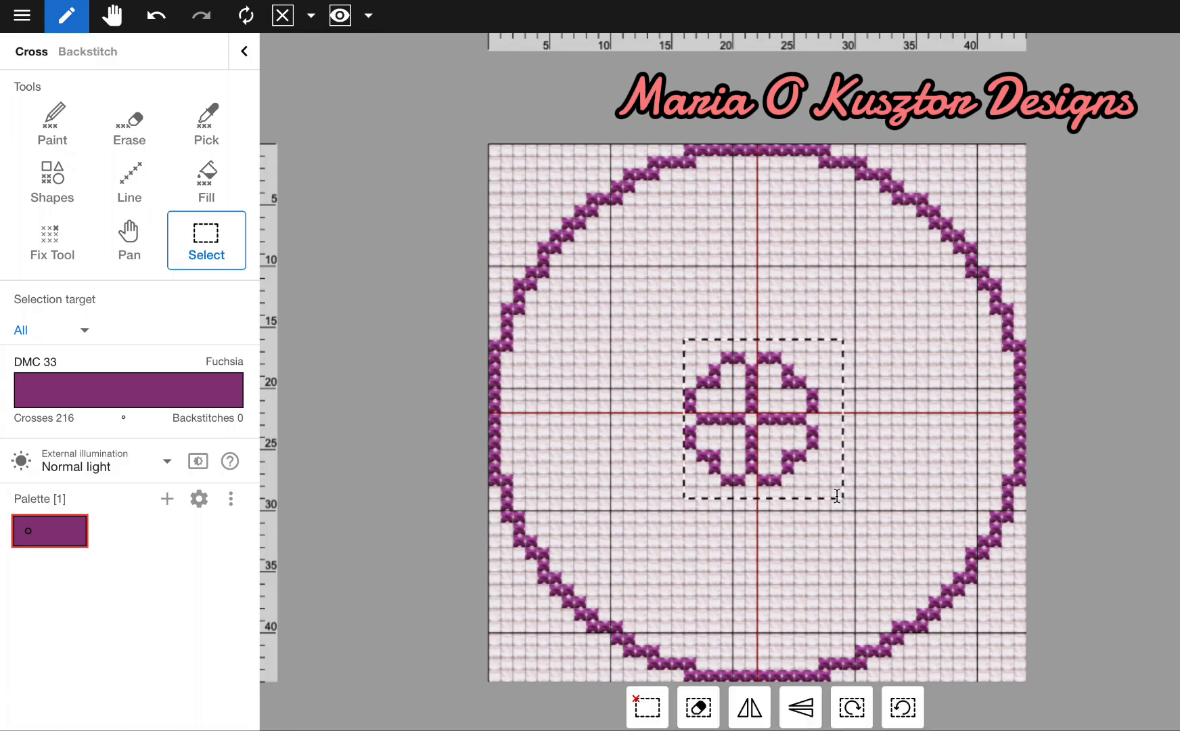
pyautogui.moveTo(785, 462)
pyautogui.mouseDown()
pyautogui.moveTo(796, 457)
pyautogui.moveTo(783, 454)
pyautogui.mouseUp()
pyautogui.click(849, 456)
pyautogui.moveTo(762, 344)
pyautogui.mouseDown()
pyautogui.moveTo(816, 490)
pyautogui.moveTo(807, 457)
pyautogui.mouseUp()
pyautogui.click(759, 517)
pyautogui.click(64, 151)
pyautogui.moveTo(764, 369); pyautogui.dragTo(764, 400)
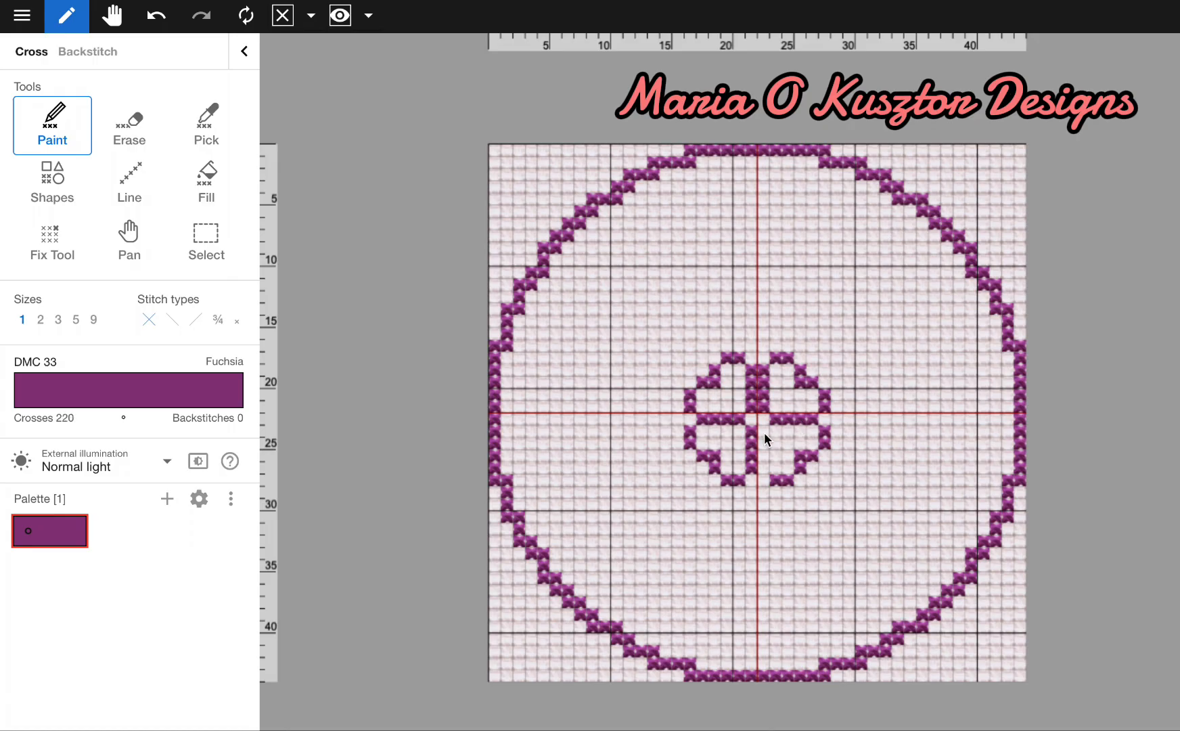
# Move the flower's lower petals down one stitch and paint a second row along the horizontal bar.
pyautogui.press('s')
pyautogui.moveTo(676, 424); pyautogui.dragTo(782, 524)
pyautogui.moveTo(792, 465); pyautogui.dragTo(792, 478)
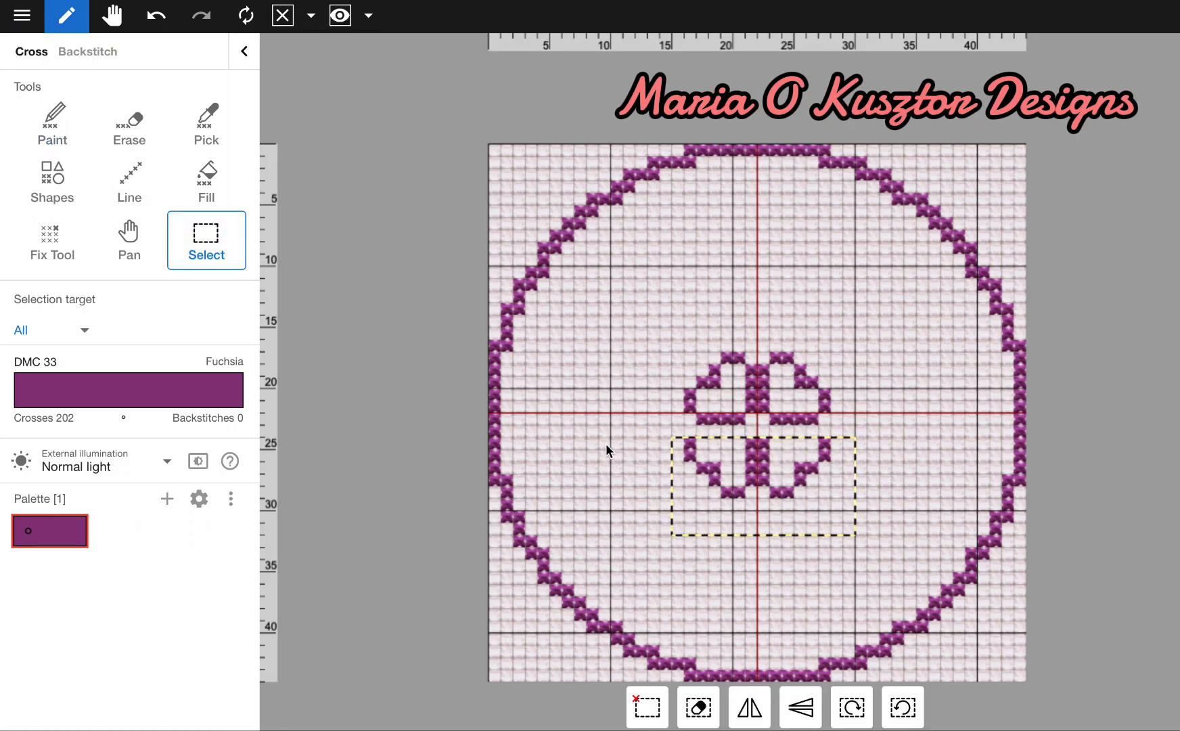
pyautogui.click(607, 447)
pyautogui.press('p')
pyautogui.moveTo(806, 430); pyautogui.dragTo(813, 430)
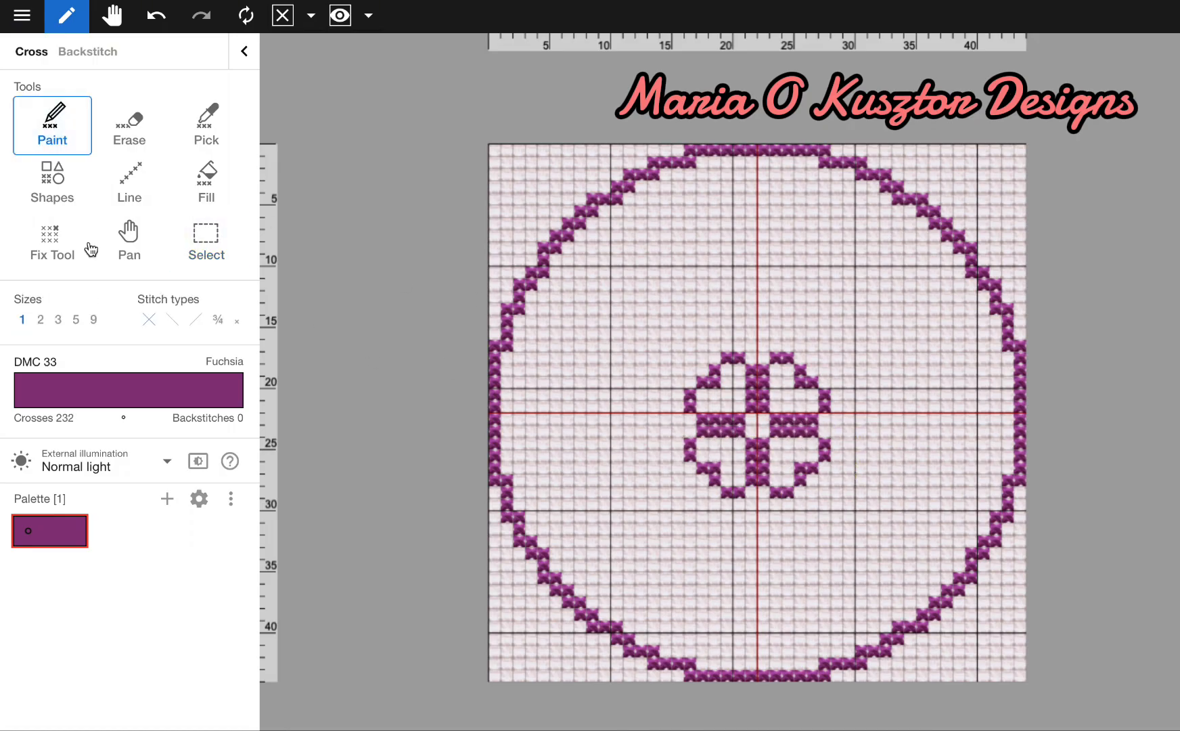
# Move the whole four-petal flower up one stitch to centre it on the guide lines.
pyautogui.click(206, 241)
pyautogui.moveTo(672, 351); pyautogui.dragTo(855, 509)
pyautogui.moveTo(790, 483); pyautogui.dragTo(790, 471)
pyautogui.click(813, 597)
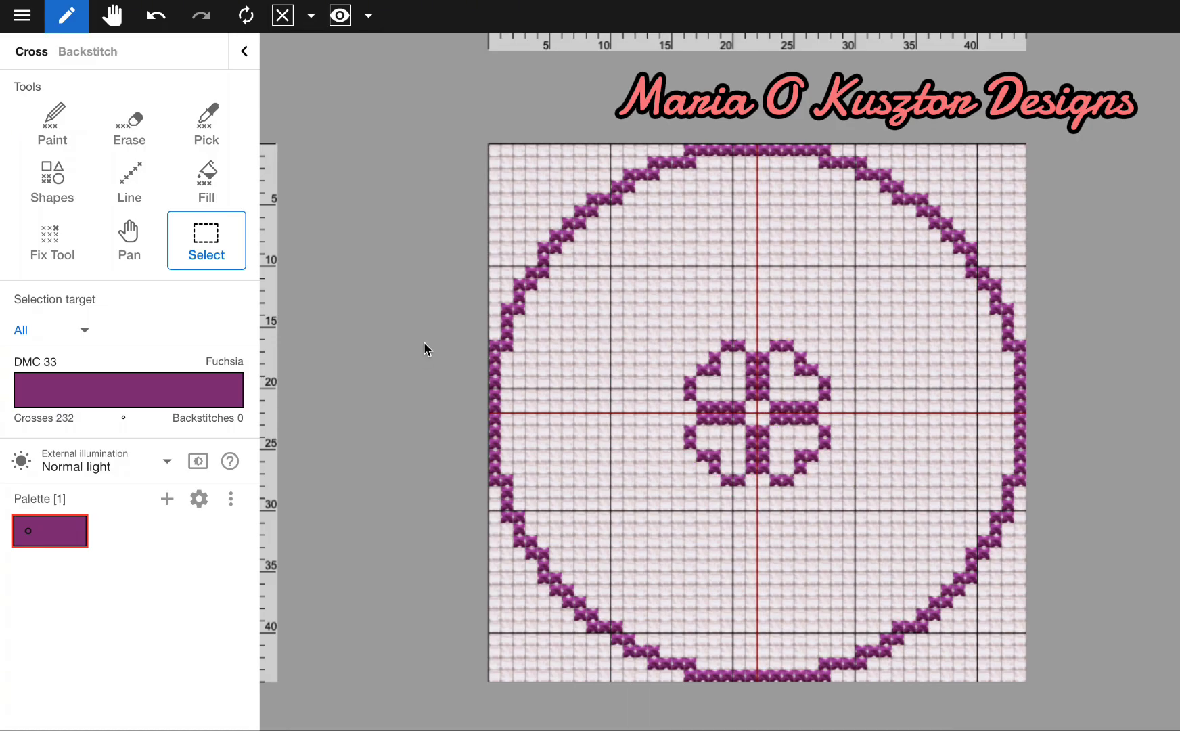
# Paint a zigzag row of fuchsia stitches just beneath the circle's top edge.
pyautogui.press('p')
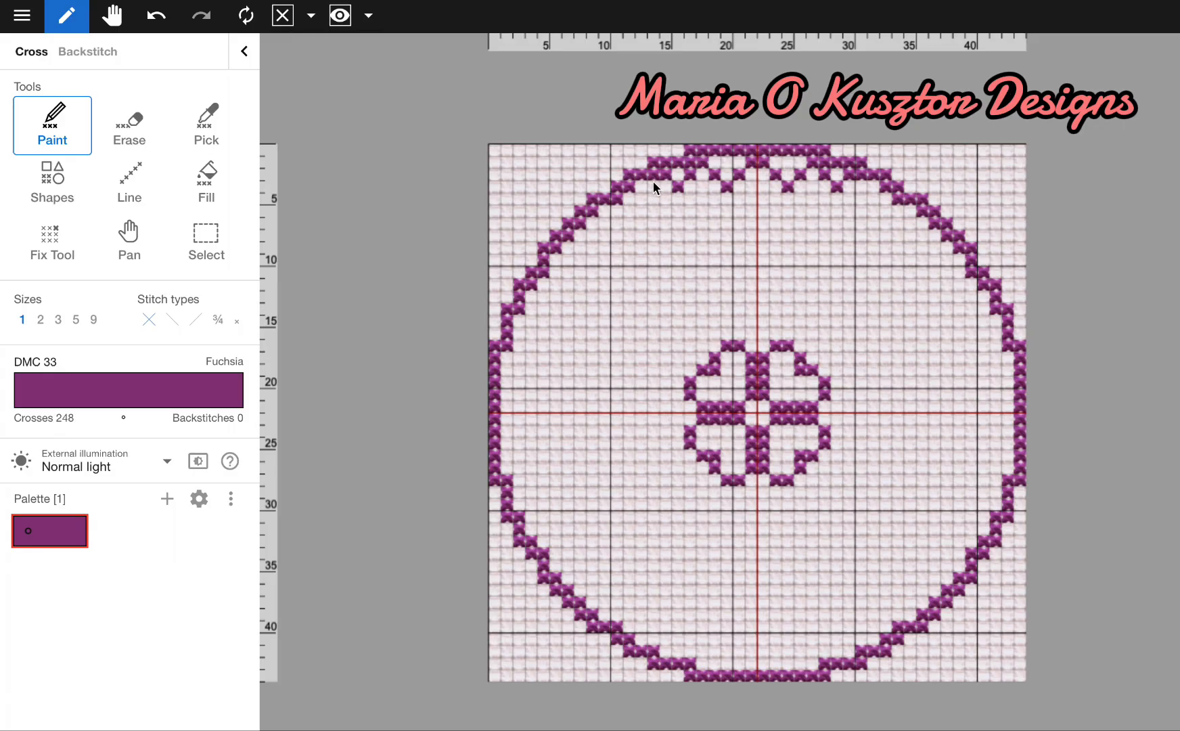
pyautogui.hotkey('ctrl', 'z')
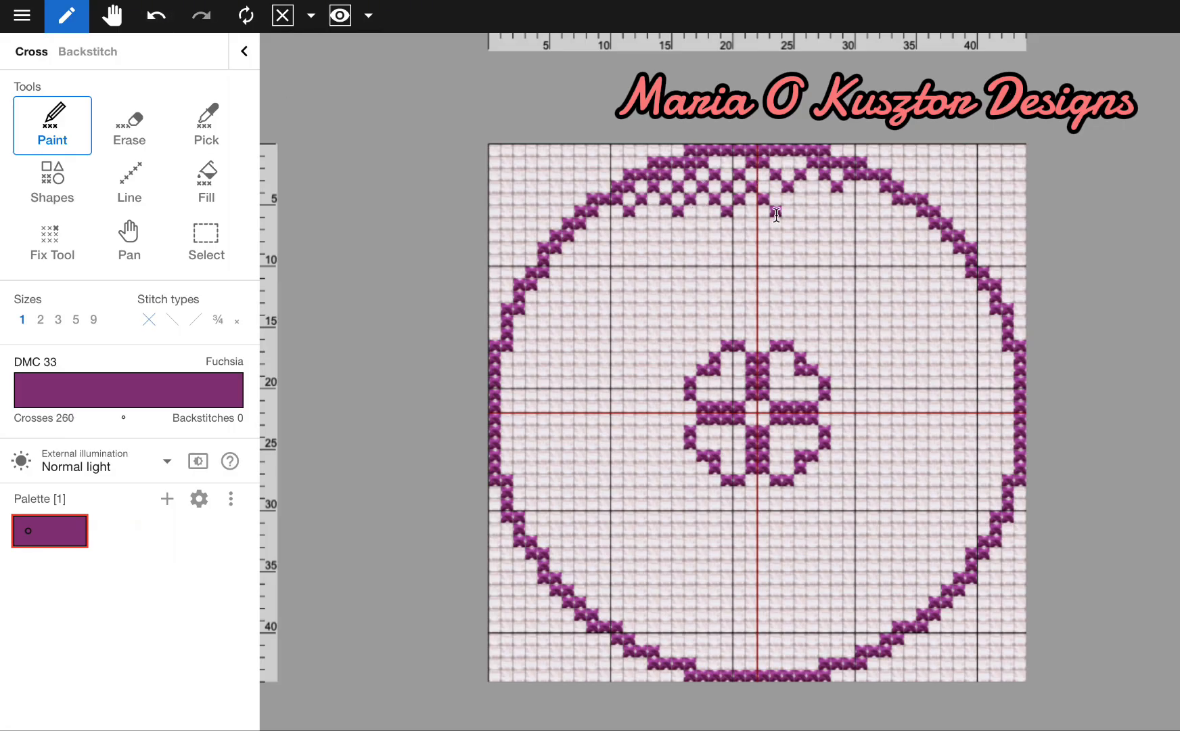
# Undo the most recently painted lattice stitches below the first zigzag row.
pyautogui.hotkey('ctrl', 'z')
pyautogui.hotkey('ctrl', 'z')
pyautogui.hotkey('ctrl', 'z')
pyautogui.hotkey('ctrl', 'z')
pyautogui.hotkey('ctrl', 'z')
pyautogui.hotkey('ctrl', 'z')
pyautogui.hotkey('ctrl', 'z')
pyautogui.hotkey('ctrl', 'z')
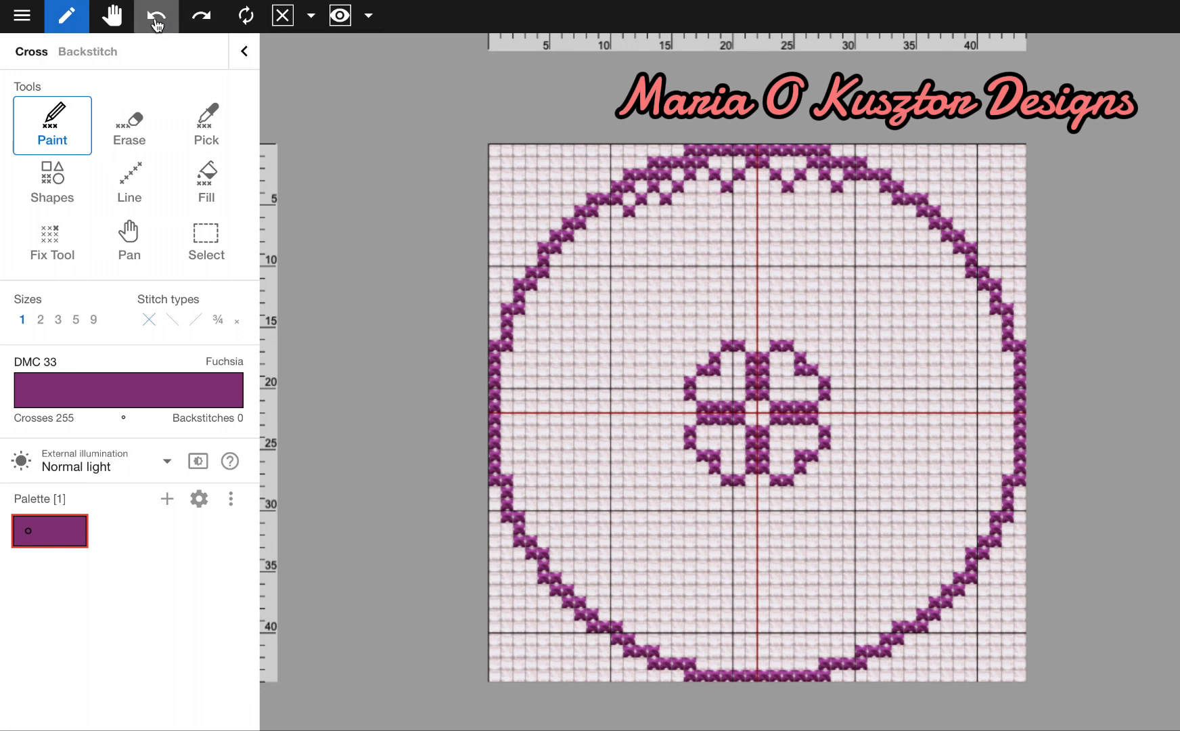
pyautogui.hotkey('ctrl', 'z')
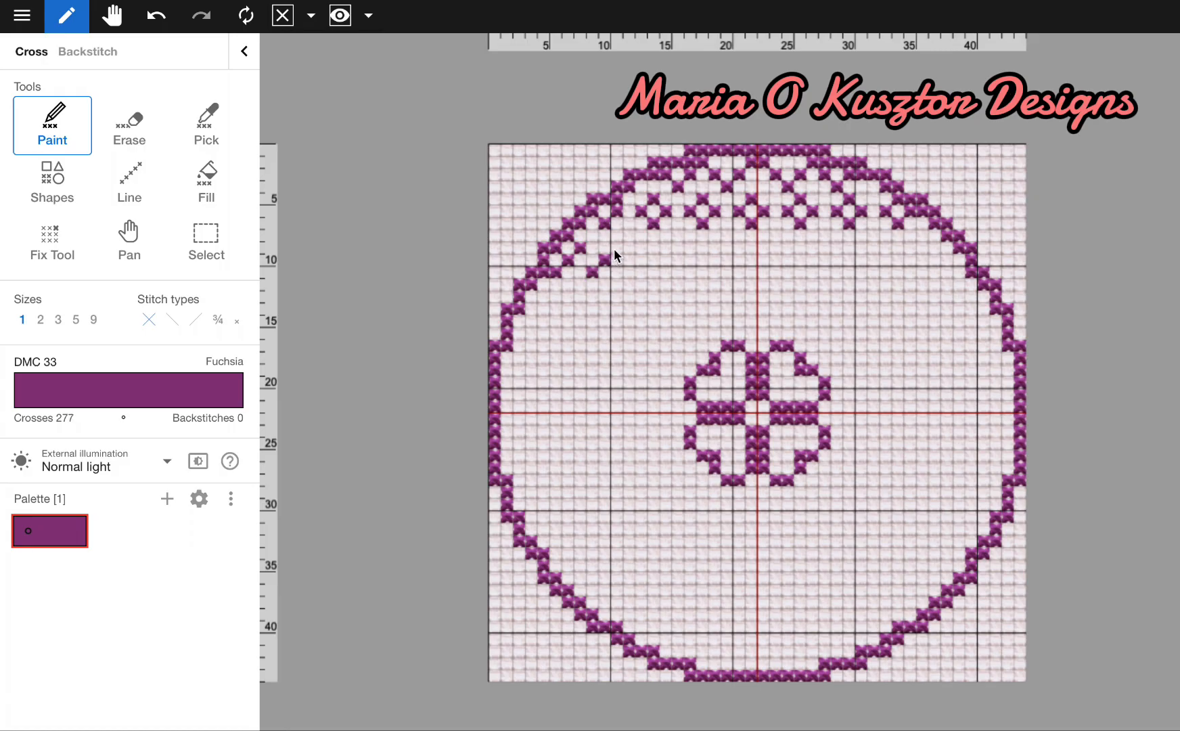
# Copy the diagonal stitches below the diamond row across to the circle's right edge and paint the missing end stitches.
pyautogui.click(227, 261)
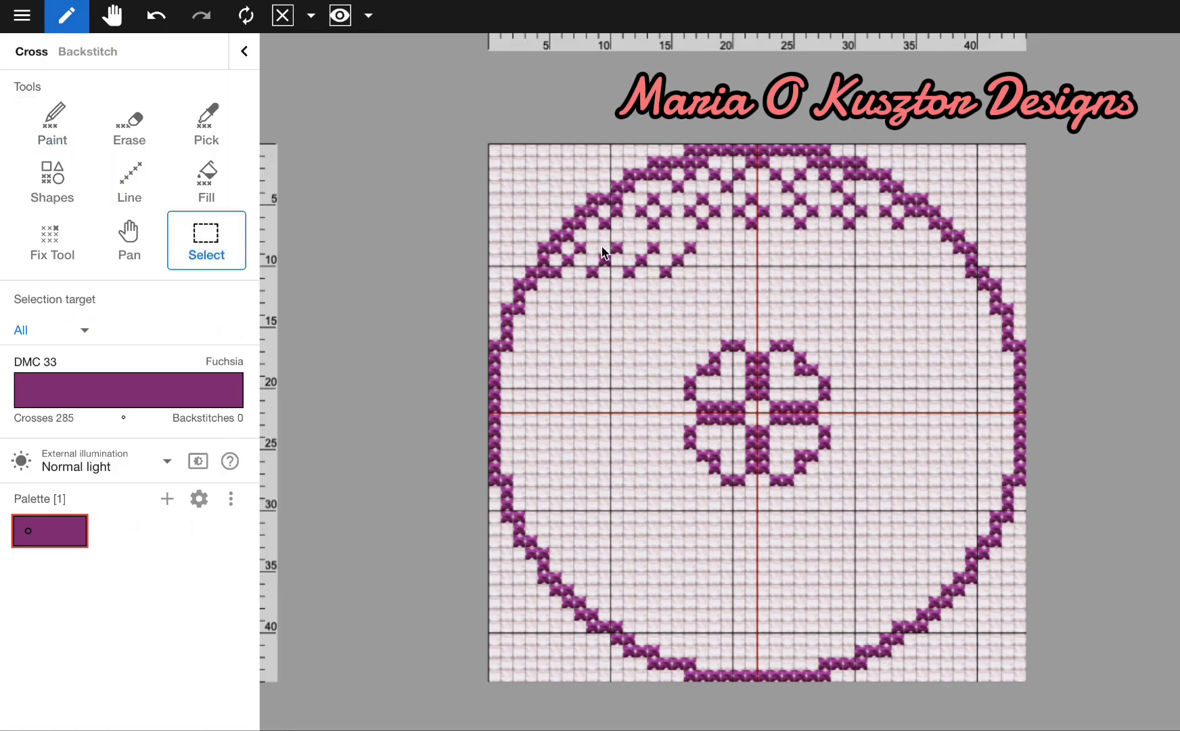
pyautogui.moveTo(586, 241); pyautogui.dragTo(801, 276)
pyautogui.click(848, 281)
pyautogui.hotkey('ctrl', 'v')
pyautogui.moveTo(555, 165); pyautogui.dragTo(873, 263)
pyautogui.click(52, 125)
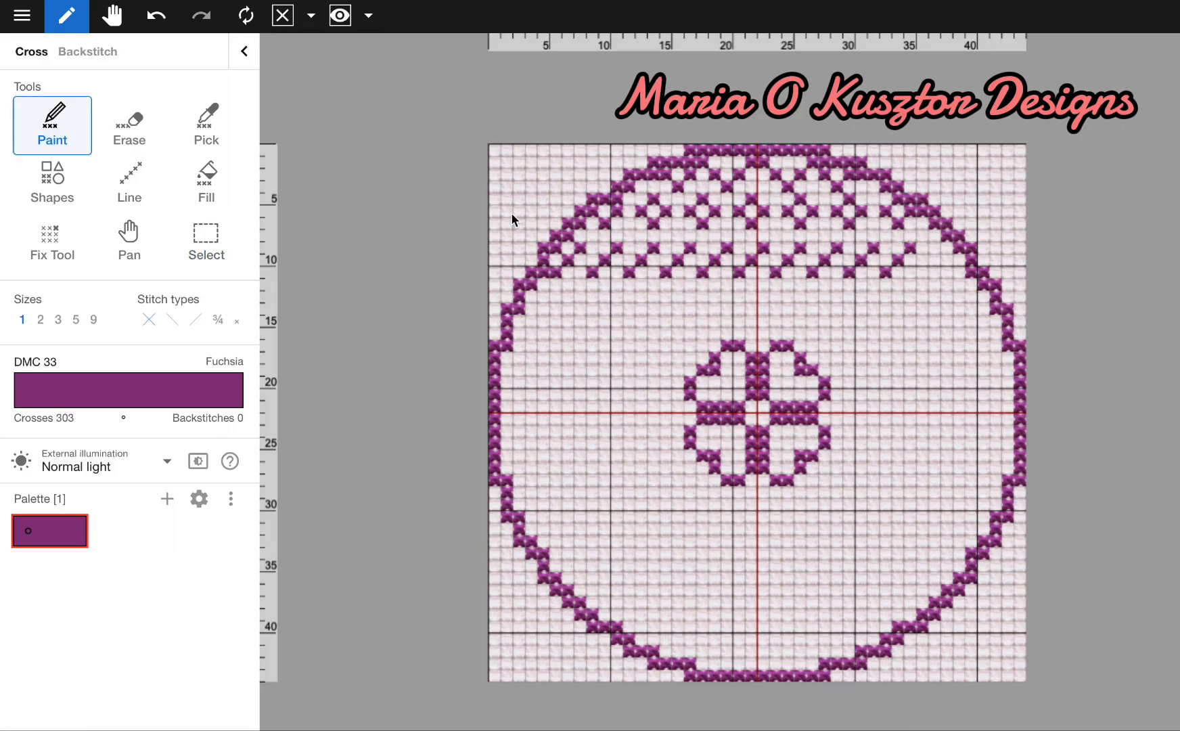
pyautogui.click(924, 271)
pyautogui.click(960, 272)
# Paint another zigzag row of stitches across the circle, directly below the copied diagonal row.
pyautogui.scroll(-3, 812, 385)
pyautogui.scroll(5, 812, 384)
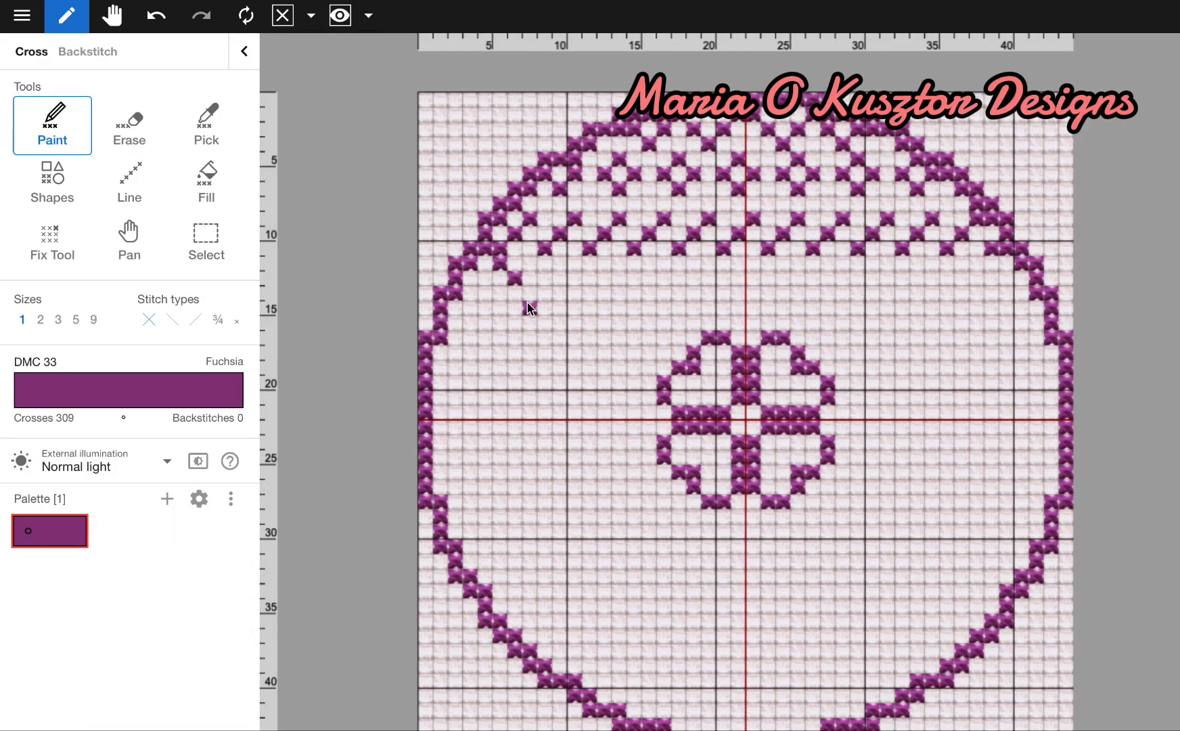
pyautogui.click(531, 292)
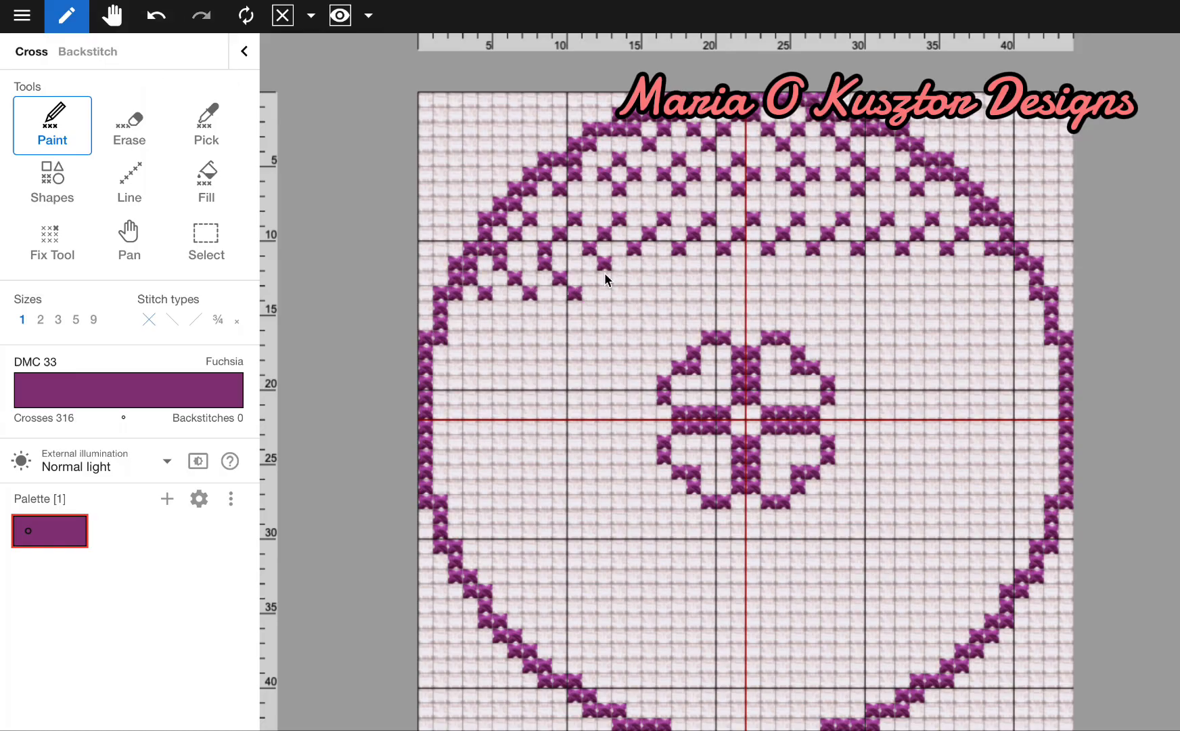
pyautogui.hotkey('ctrl', 'z')
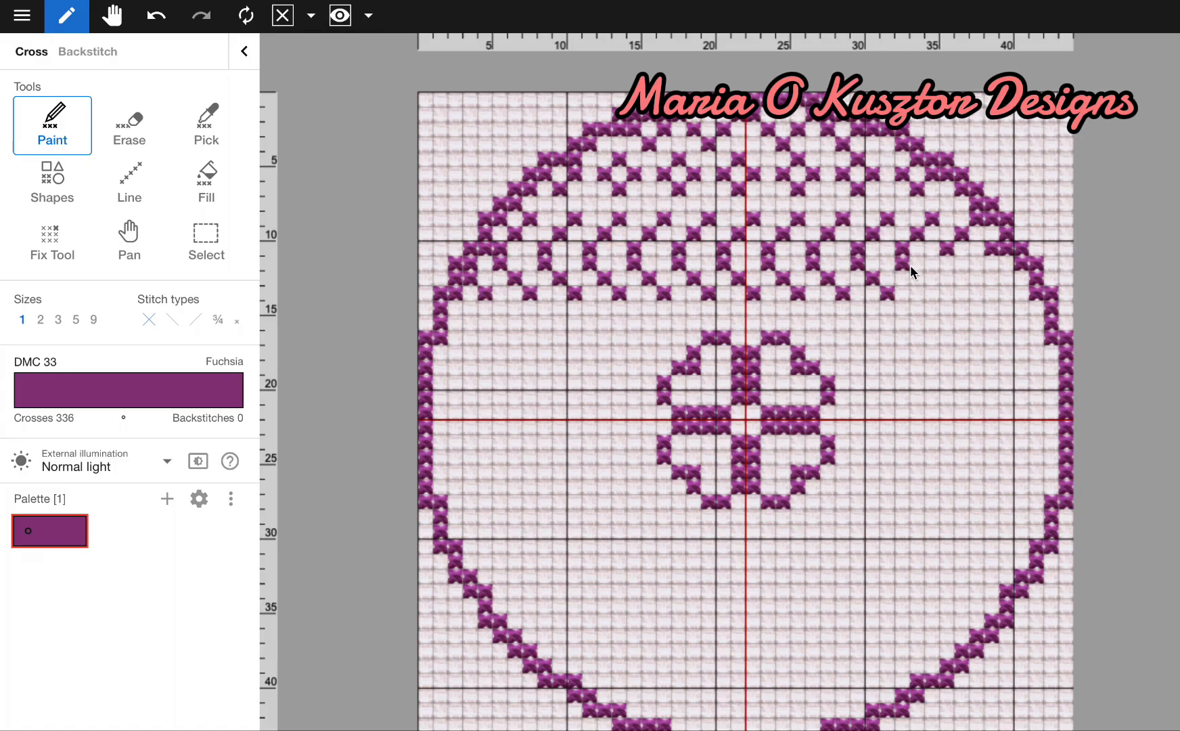
pyautogui.scroll(-3, 755, 423)
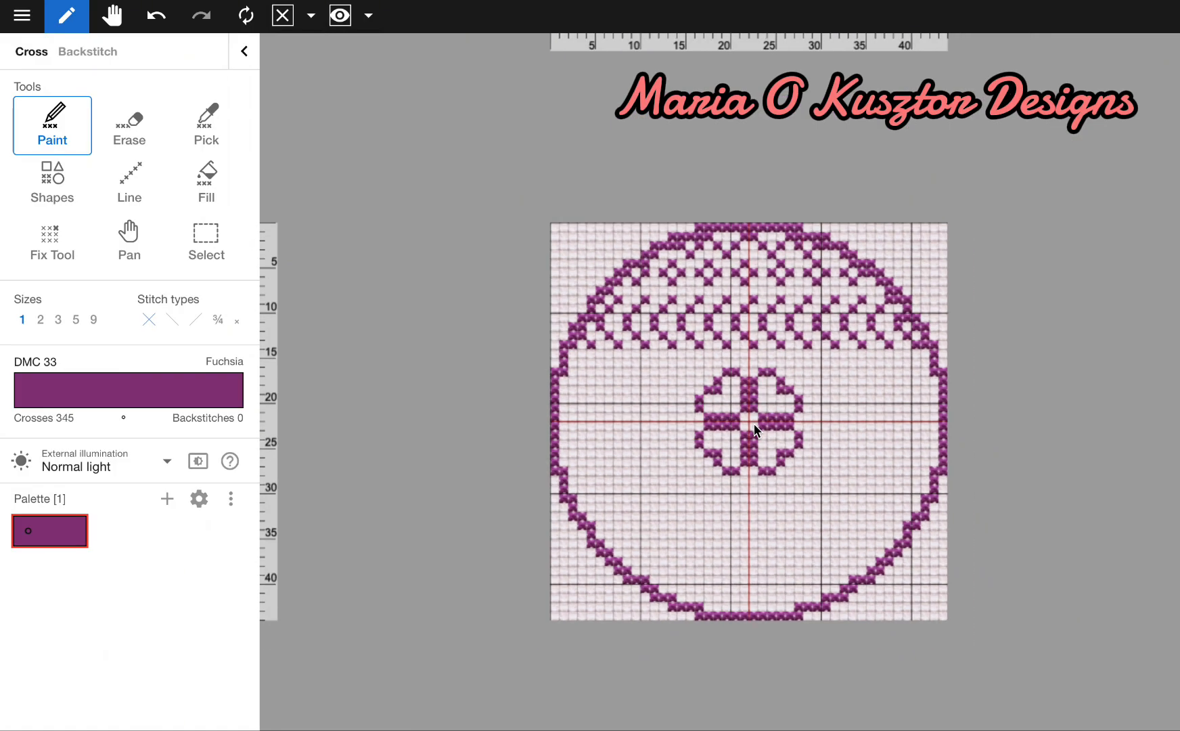
# Move the lowest lattice row down one stitch and erase one surplus stitch.
pyautogui.scroll(3, 754, 429)
pyautogui.scroll(-1, 745, 422)
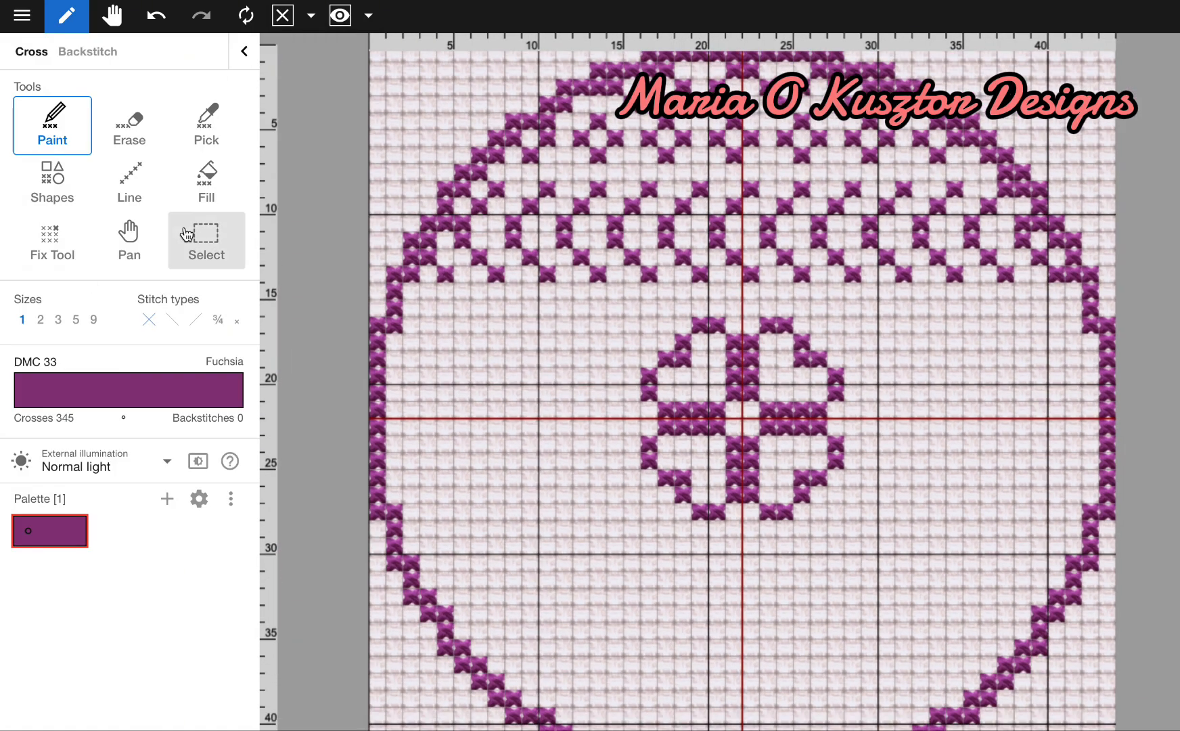
pyautogui.click(206, 241)
pyautogui.moveTo(436, 232); pyautogui.dragTo(1051, 294)
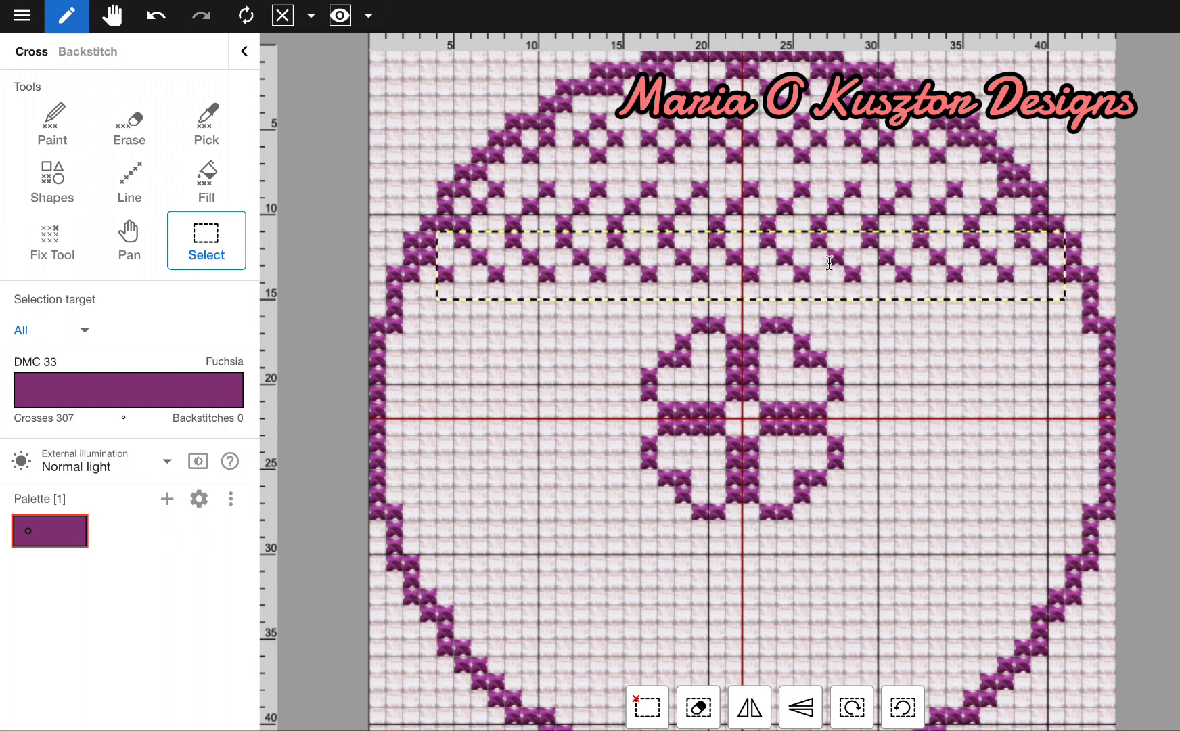
pyautogui.moveTo(834, 262); pyautogui.dragTo(834, 278)
pyautogui.click(52, 125)
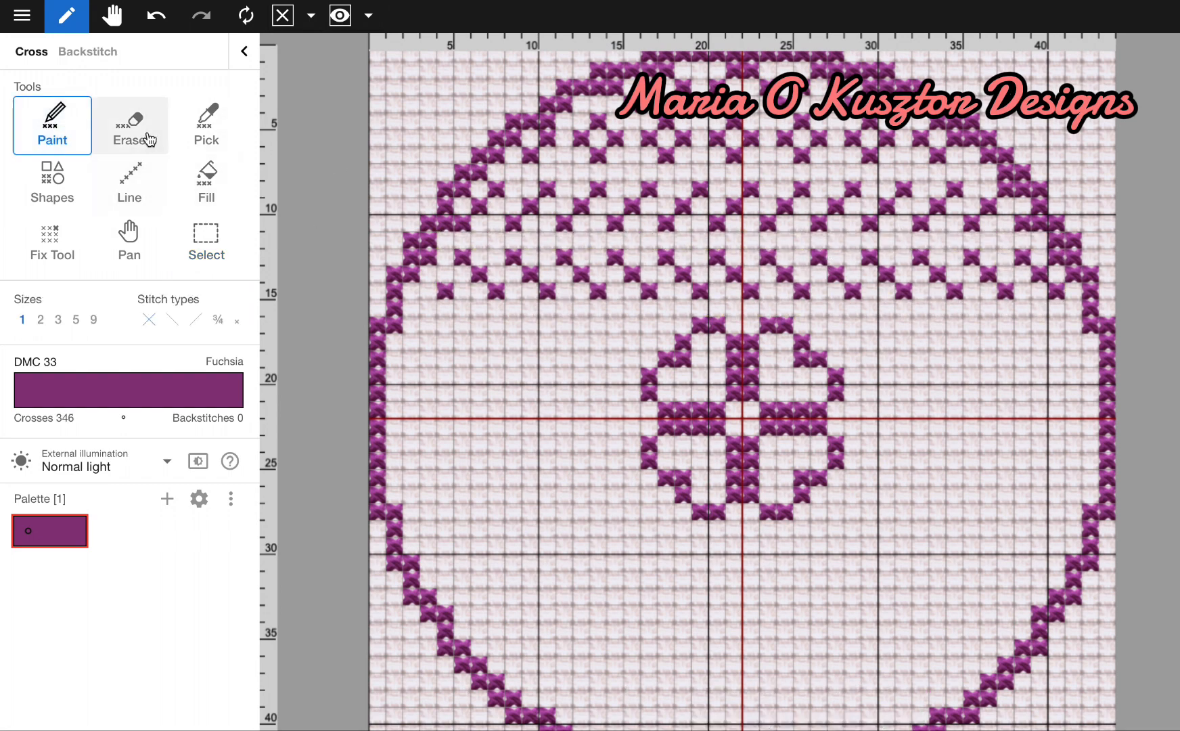
pyautogui.click(129, 128)
pyautogui.click(49, 122)
# Place a vertically flipped copy of the upper lattice's central section in the lower part of the circle.
pyautogui.scroll(-3, 613, 476)
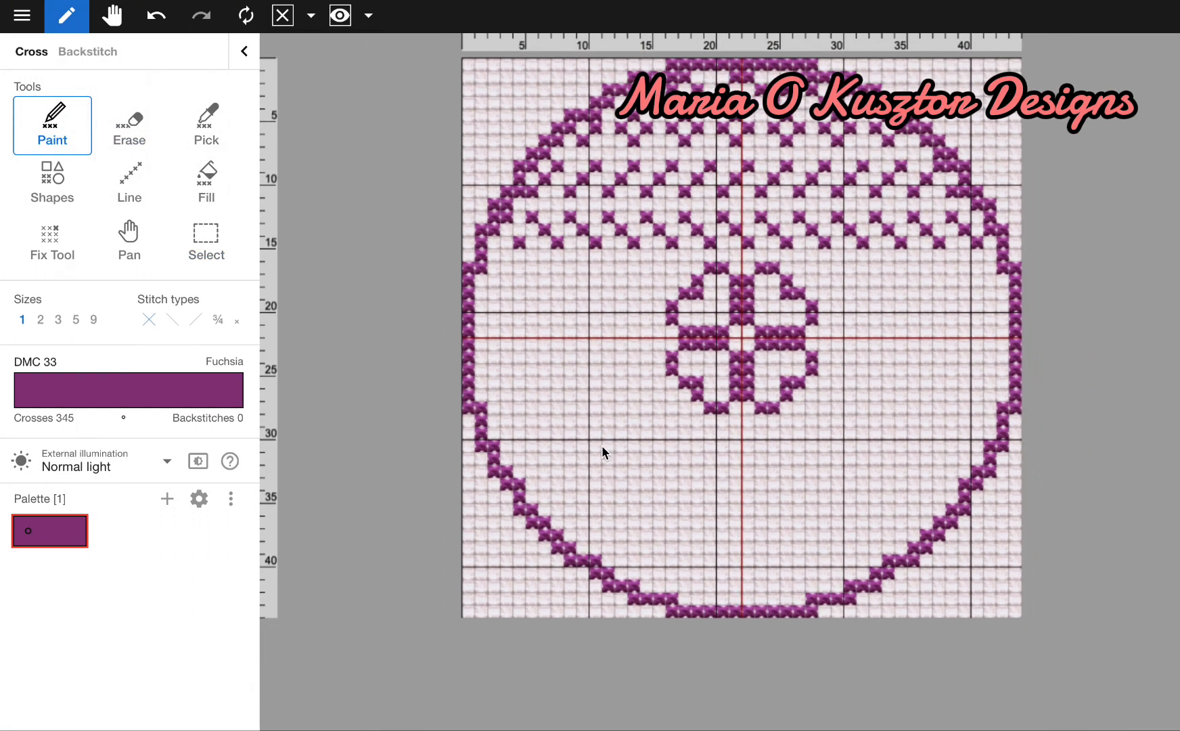
pyautogui.click(210, 251)
pyautogui.moveTo(603, 108); pyautogui.dragTo(877, 247)
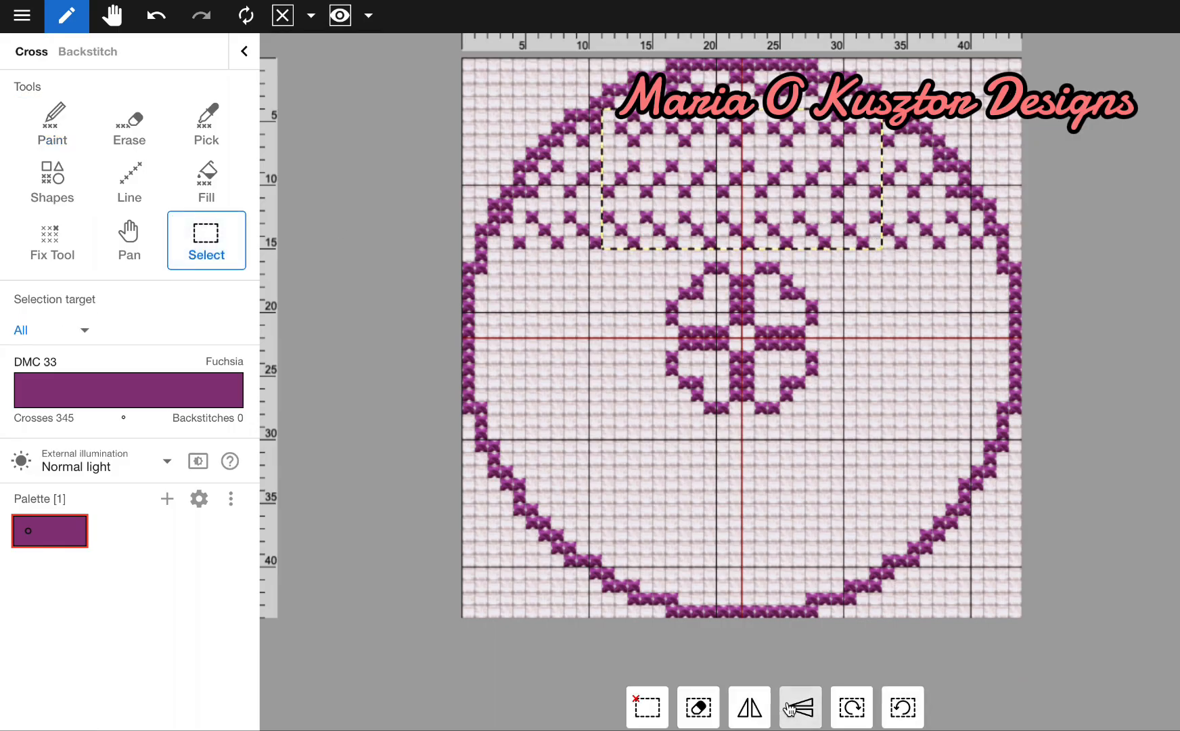
pyautogui.moveTo(744, 161); pyautogui.dragTo(742, 486)
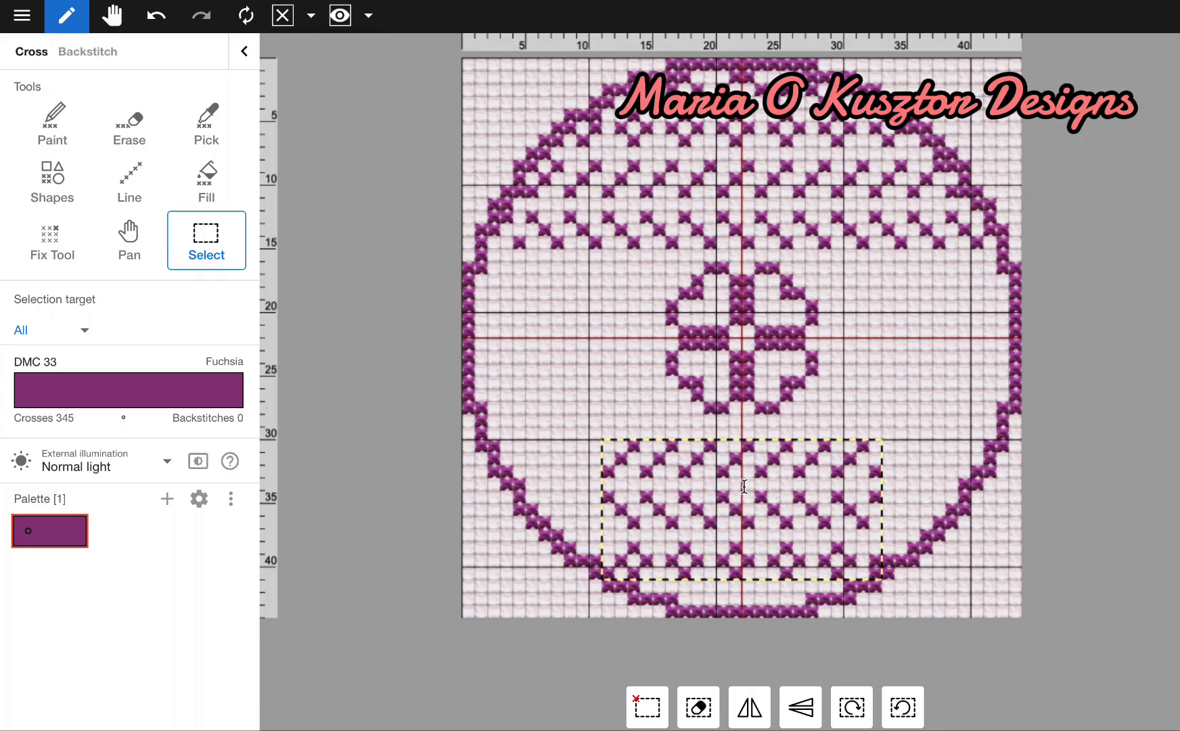
pyautogui.moveTo(748, 486); pyautogui.dragTo(757, 486)
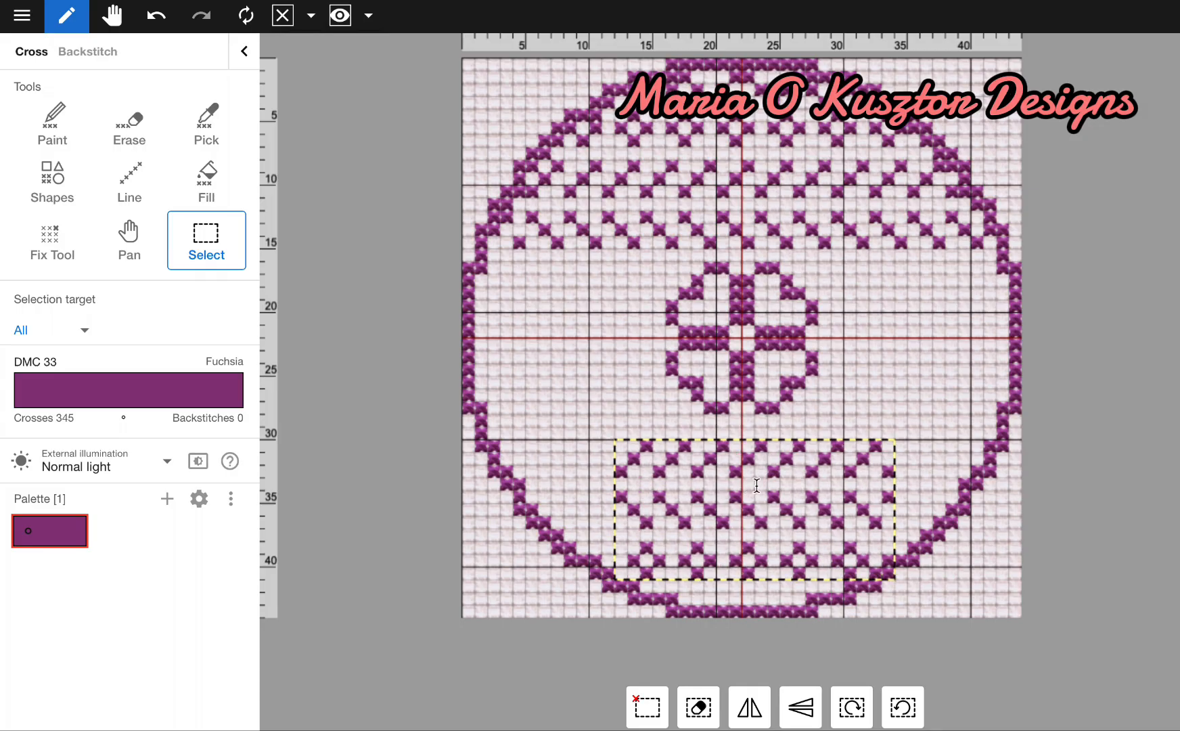
pyautogui.click(901, 356)
pyautogui.click(53, 125)
pyautogui.click(647, 708)
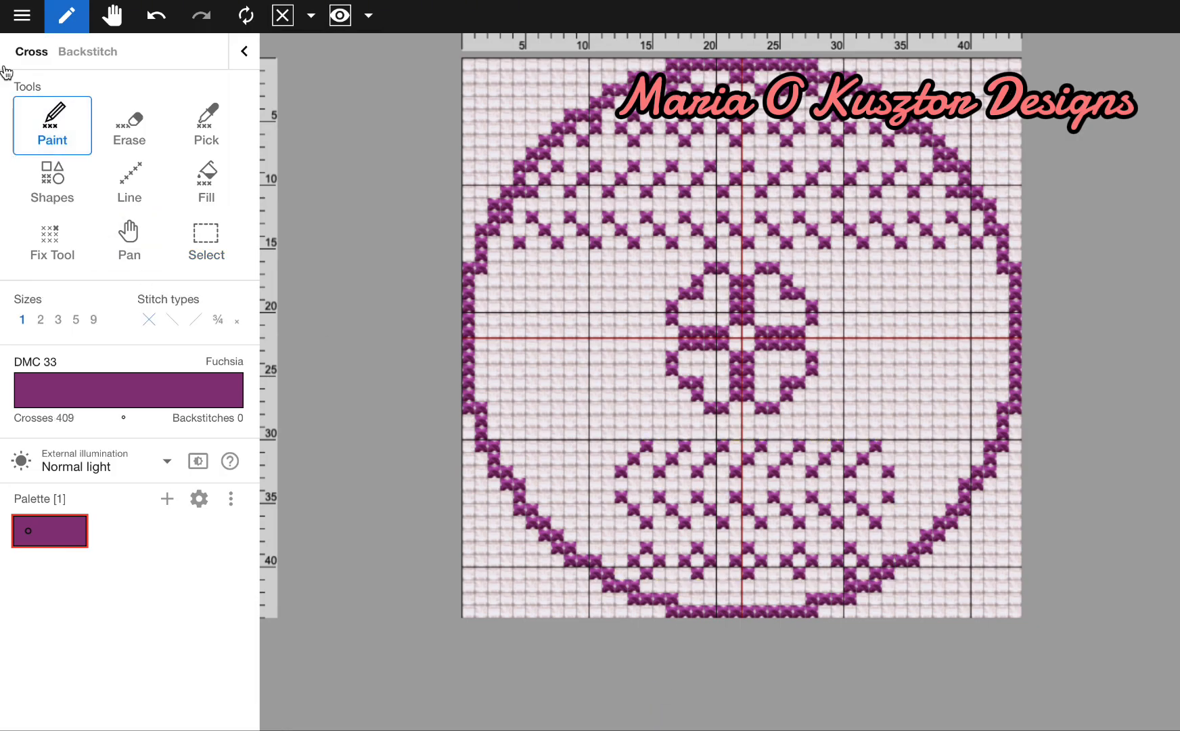
# Undo the placement of the flipped lattice copy and set it down one stitch row higher.
pyautogui.hotkey('ctrl', 'z')
pyautogui.hotkey('ctrl', 'z')
pyautogui.moveTo(722, 487); pyautogui.dragTo(722, 473)
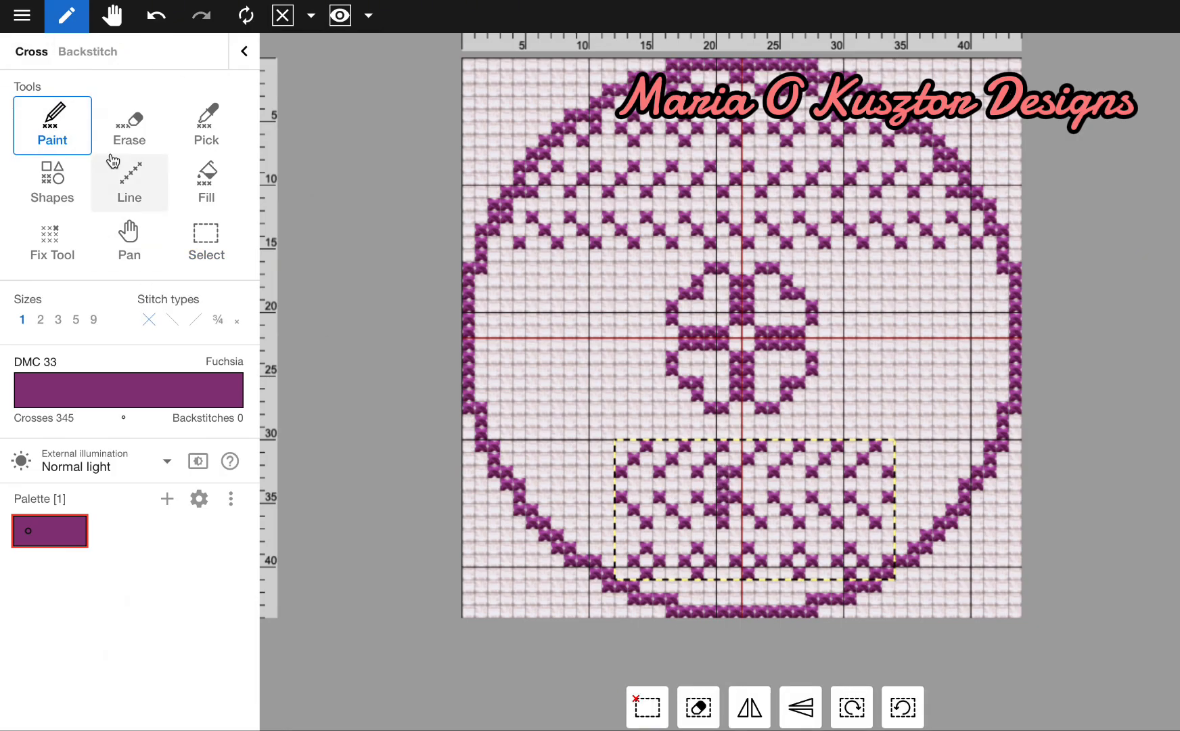
pyautogui.click(156, 15)
pyautogui.click(206, 240)
pyautogui.moveTo(738, 524); pyautogui.dragTo(738, 511)
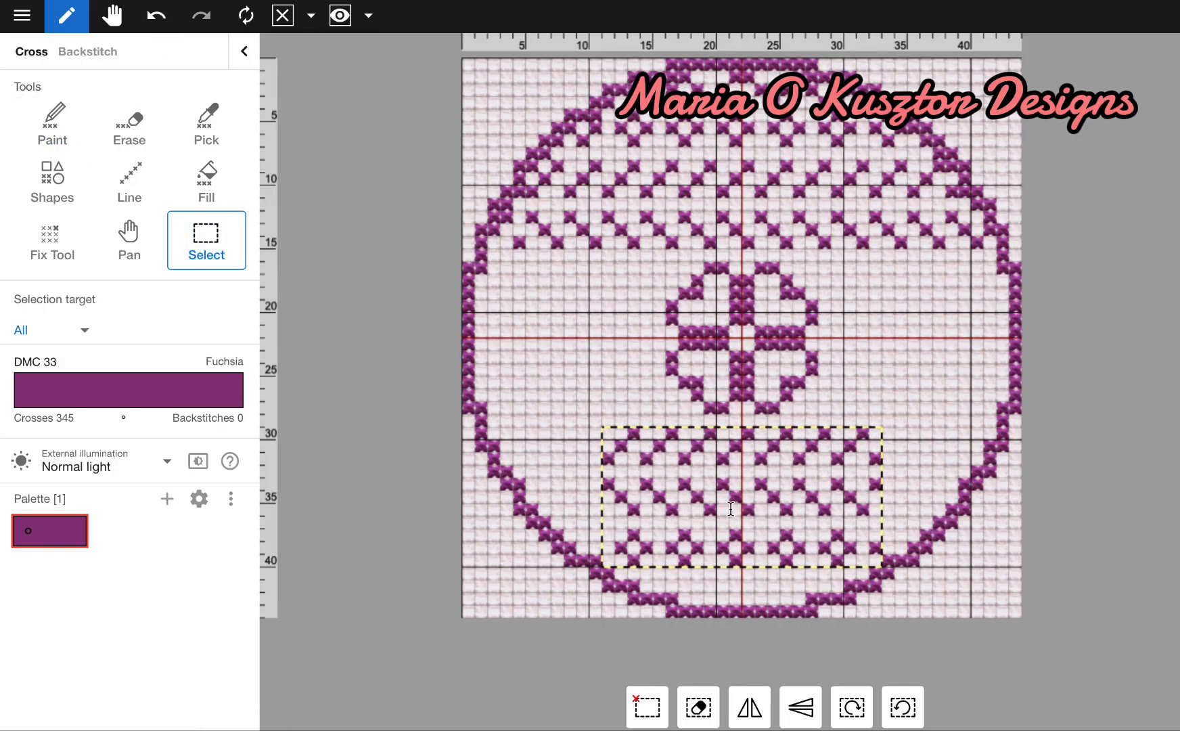
pyautogui.click(647, 708)
# Erase the surplus stitches at the lower lattice's right end and paint the missing stitches at the diamond row's left end.
pyautogui.click(129, 125)
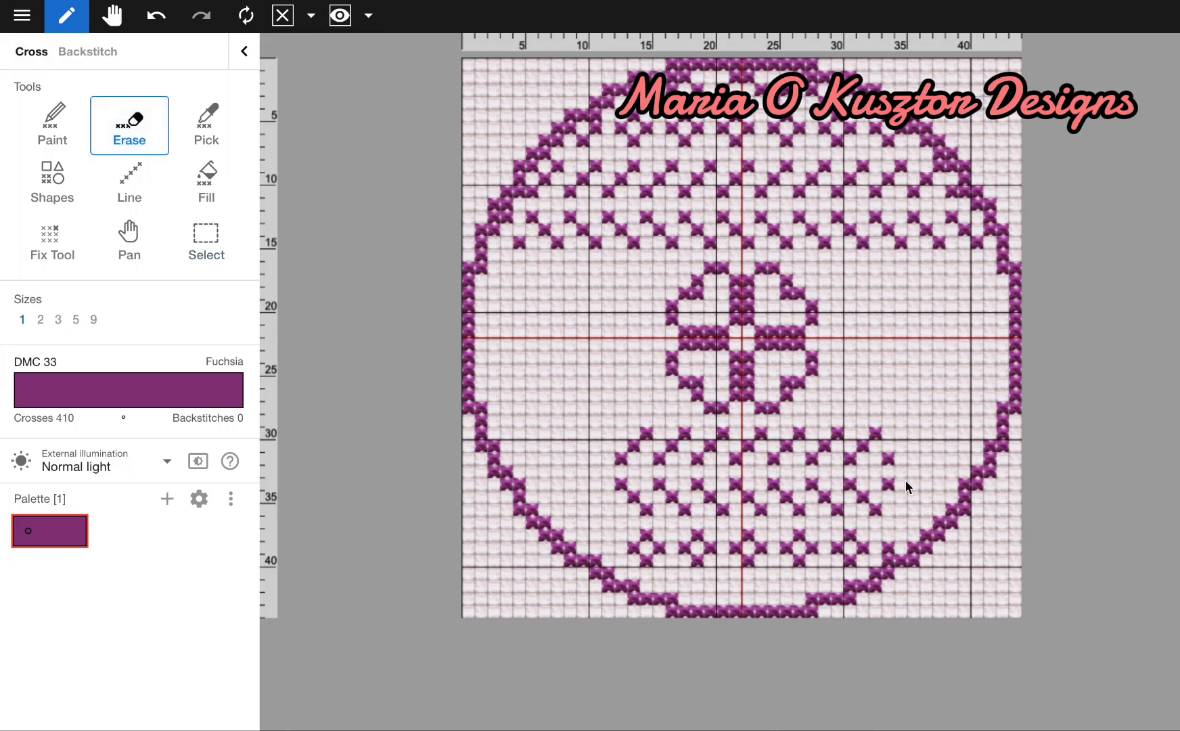
pyautogui.click(53, 126)
pyautogui.click(156, 16)
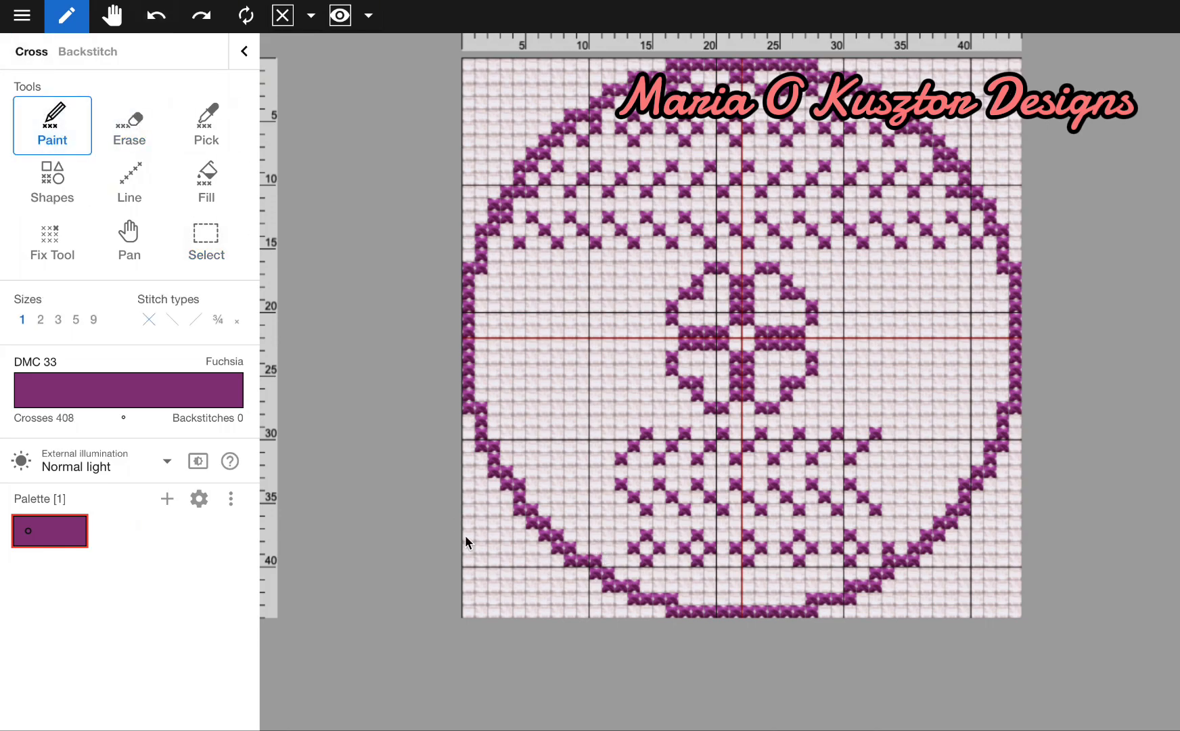
pyautogui.click(608, 547)
pyautogui.click(596, 535)
pyautogui.click(582, 548)
# Extend the middle zigzag row of the lower lattice to the circle's left edge, undoing and repainting misplaced stitches.
pyautogui.click(607, 504)
pyautogui.click(595, 496)
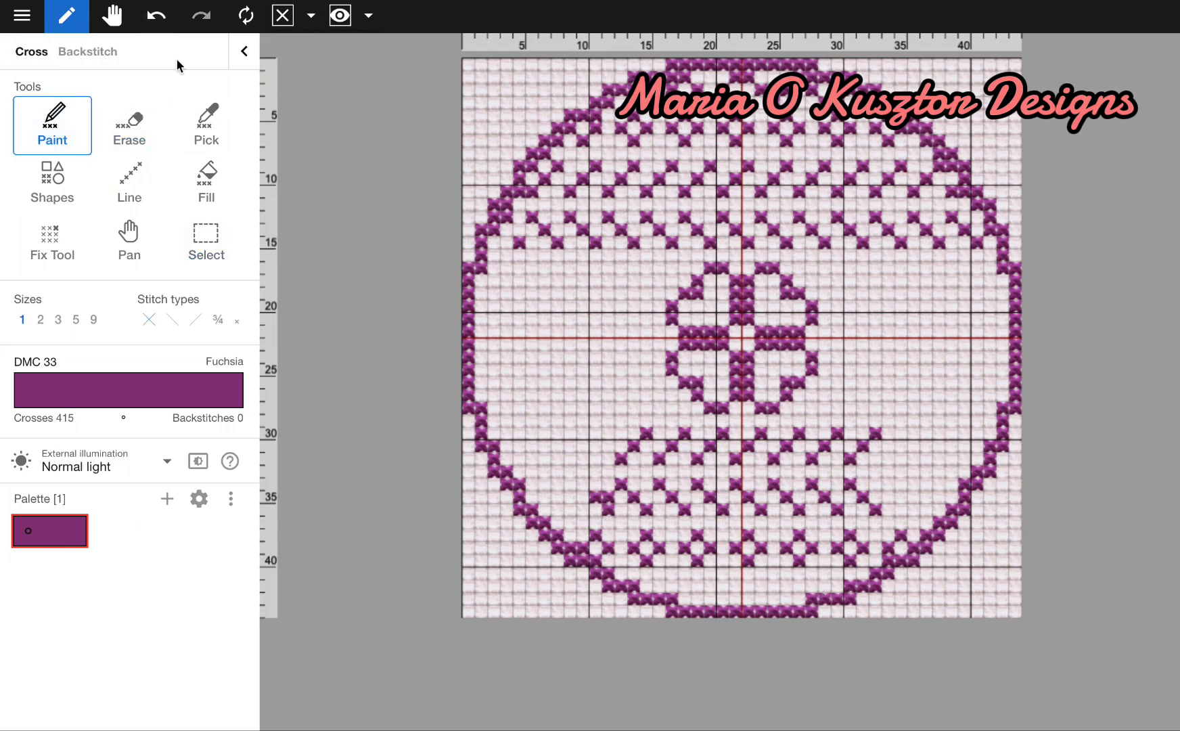
pyautogui.click(157, 16)
pyautogui.click(156, 16)
pyautogui.click(607, 509)
pyautogui.click(595, 497)
pyautogui.click(582, 485)
# Extend the lower lattice's zigzag rows to the circle's right edge and its top row to the left edge.
pyautogui.moveTo(914, 509)
pyautogui.mouseDown()
pyautogui.moveTo(895, 480)
pyautogui.moveTo(952, 500)
pyautogui.moveTo(927, 485)
pyautogui.moveTo(962, 491)
pyautogui.moveTo(850, 457)
pyautogui.moveTo(892, 455)
pyautogui.moveTo(920, 435)
pyautogui.moveTo(939, 454)
pyautogui.moveTo(947, 436)
pyautogui.moveTo(974, 453)
pyautogui.moveTo(990, 433)
pyautogui.mouseUp()
pyautogui.click(947, 433)
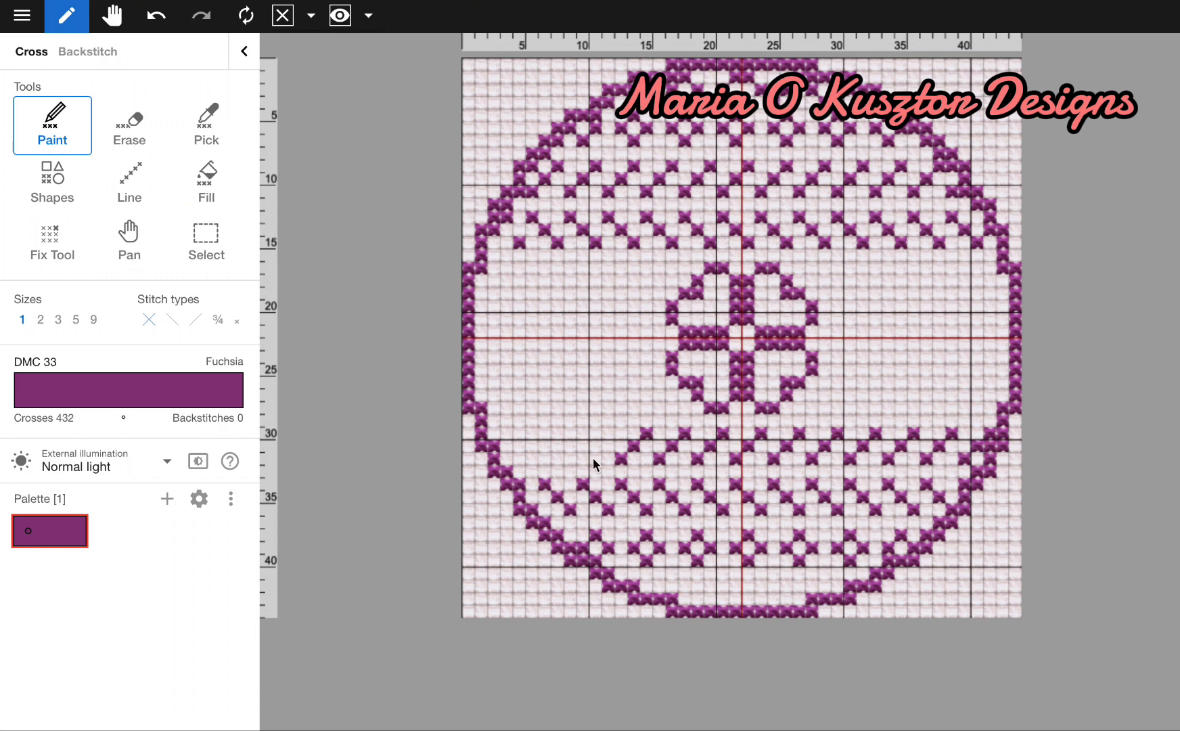
pyautogui.moveTo(507, 459); pyautogui.dragTo(531, 431)
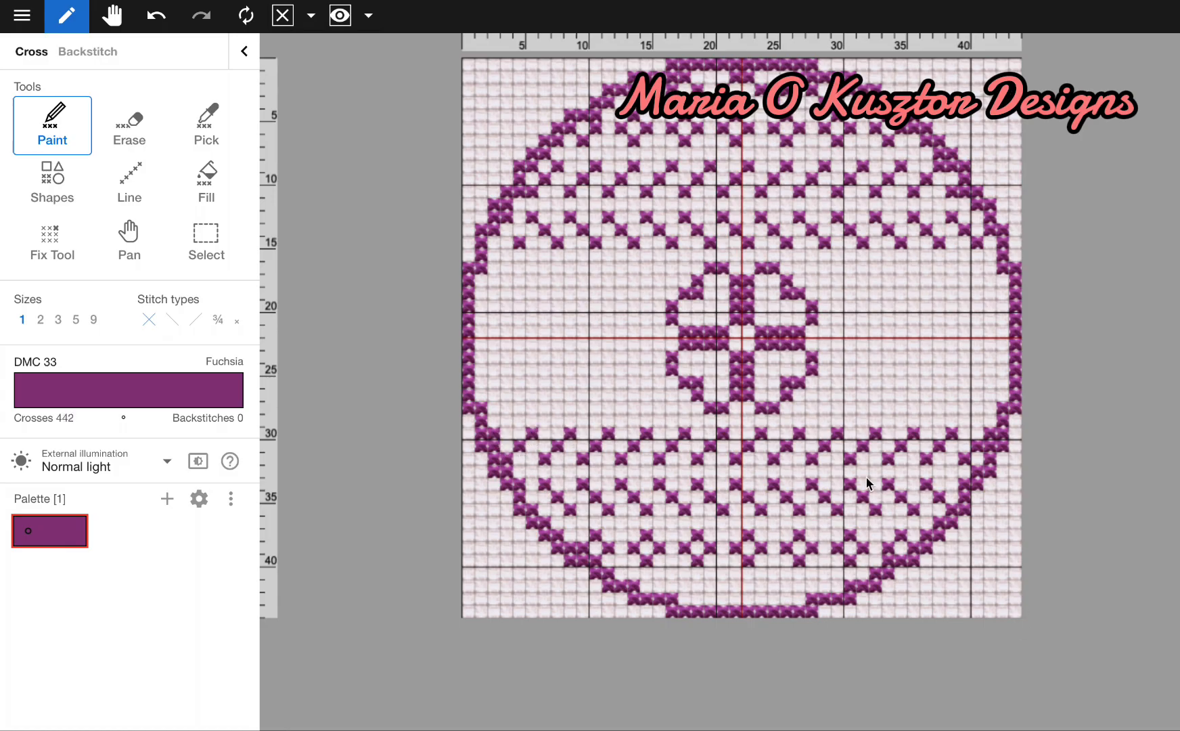
# Paint a zigzag row of stitches below the lower diamond row, directly against the circle's bottom edge.
pyautogui.moveTo(748, 599); pyautogui.dragTo(735, 599)
pyautogui.click(725, 586)
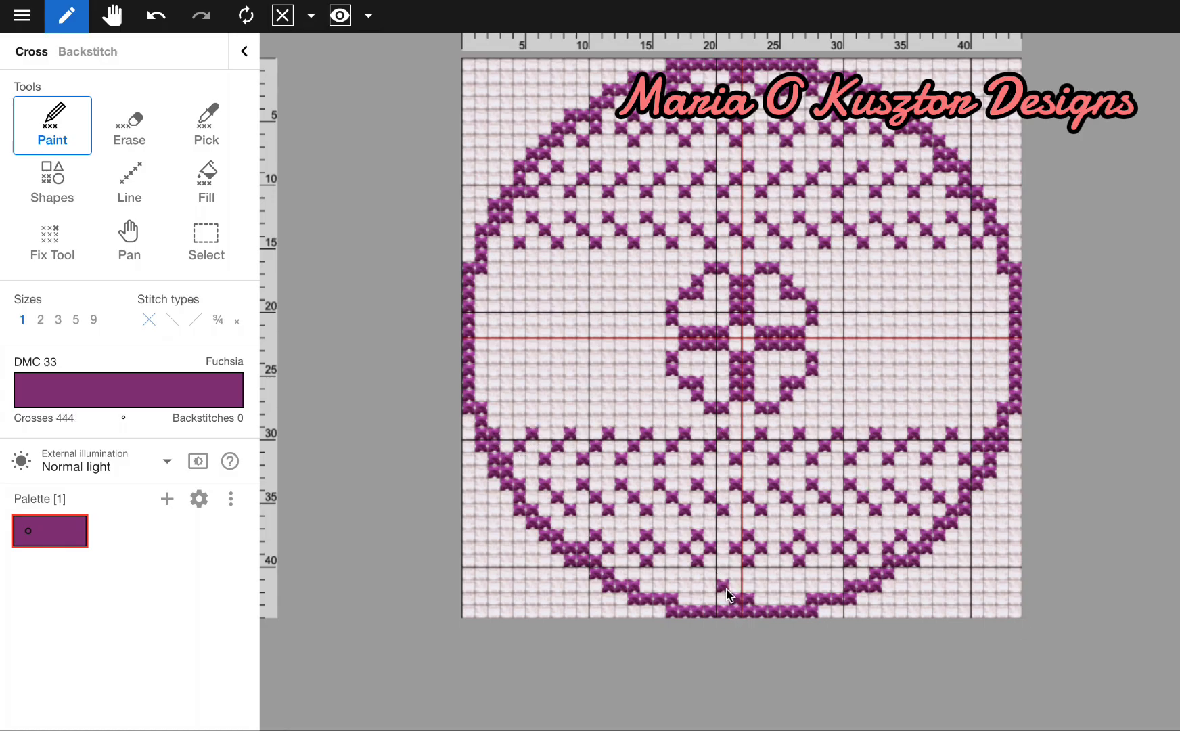
pyautogui.click(799, 601)
pyautogui.click(667, 593)
pyautogui.click(647, 573)
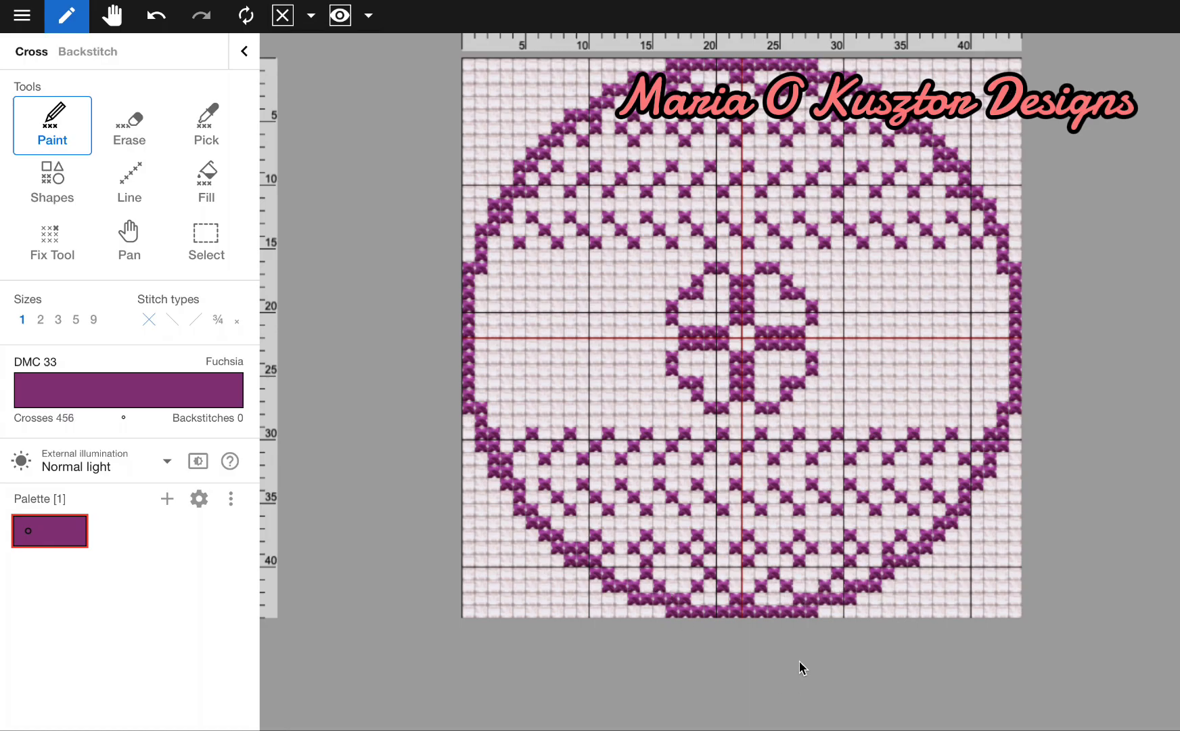
# Erase the zigzag row just painted along the circle's bottom edge.
pyautogui.scroll(-2, 836, 507)
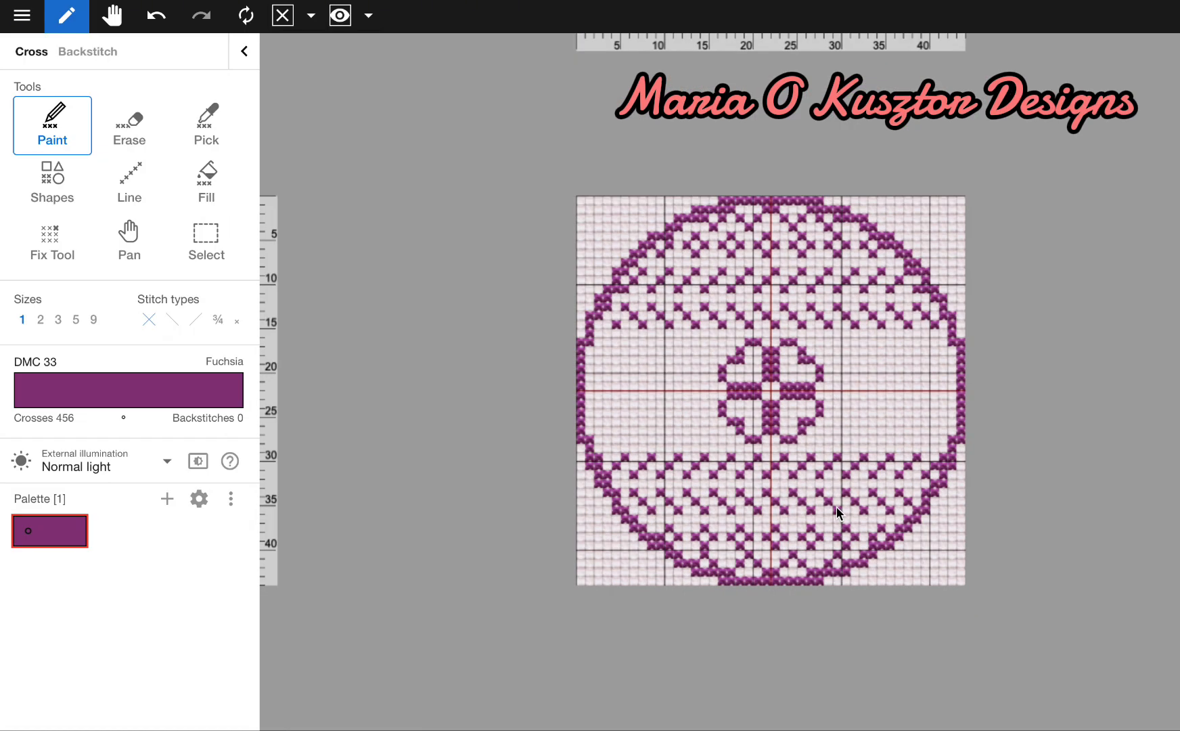
pyautogui.scroll(3, 837, 507)
pyautogui.click(115, 120)
pyautogui.moveTo(618, 600)
pyautogui.mouseDown()
pyautogui.moveTo(745, 616)
pyautogui.moveTo(786, 606)
pyautogui.mouseUp()
# Paint a zigzag row closer beneath the lower diamond row and fill in its missing stitch.
pyautogui.press('p')
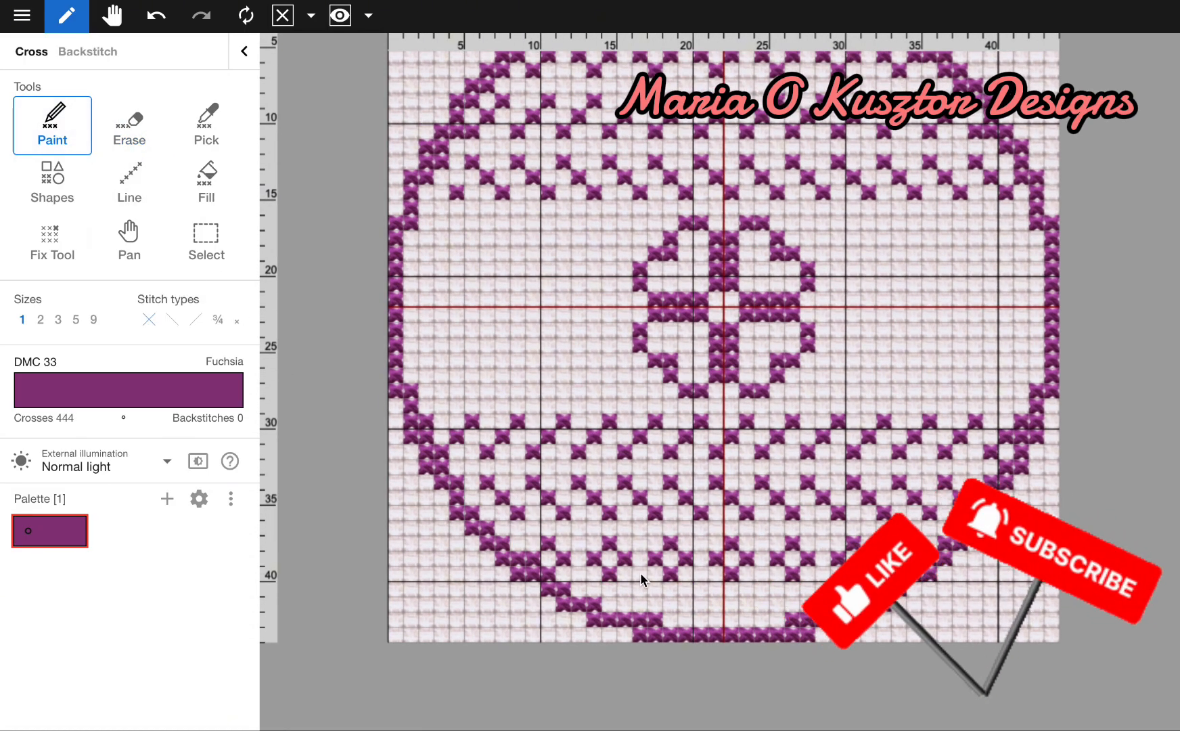
pyautogui.moveTo(634, 597)
pyautogui.mouseDown()
pyautogui.moveTo(672, 618)
pyautogui.moveTo(711, 605)
pyautogui.moveTo(727, 620)
pyautogui.moveTo(765, 593)
pyautogui.moveTo(775, 611)
pyautogui.moveTo(812, 599)
pyautogui.mouseUp()
pyautogui.scroll(-2, 667, 507)
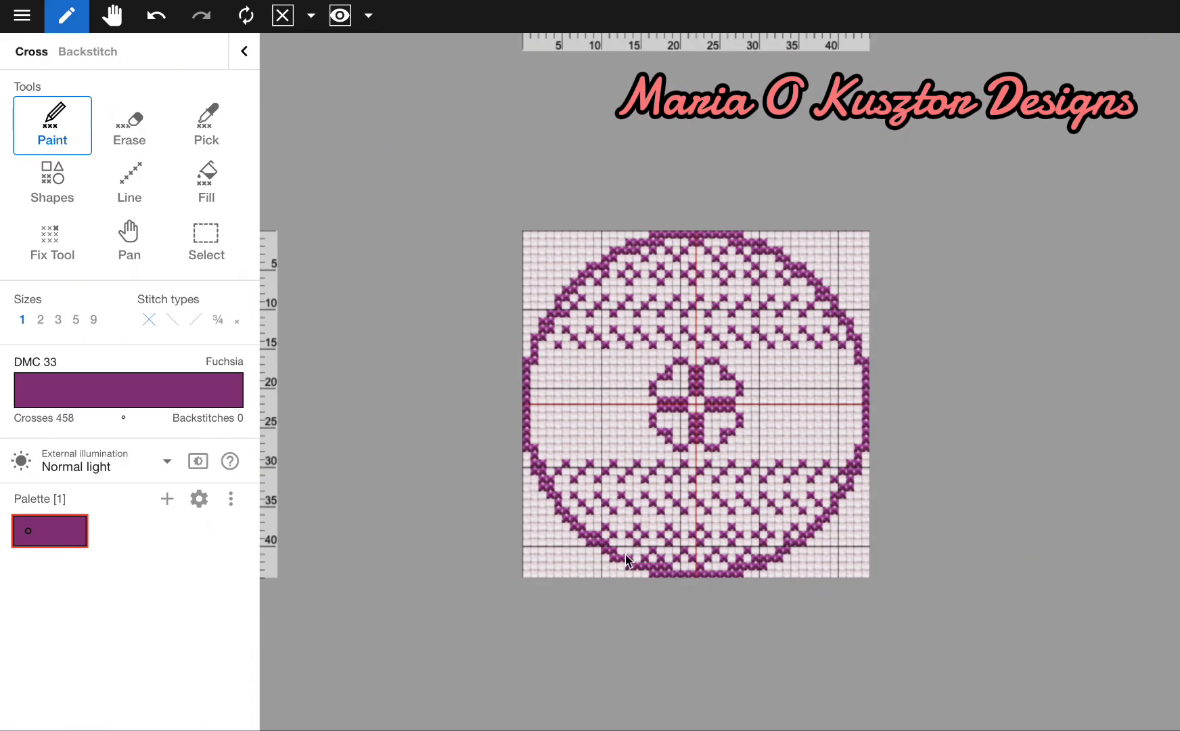
pyautogui.scroll(3, 683, 557)
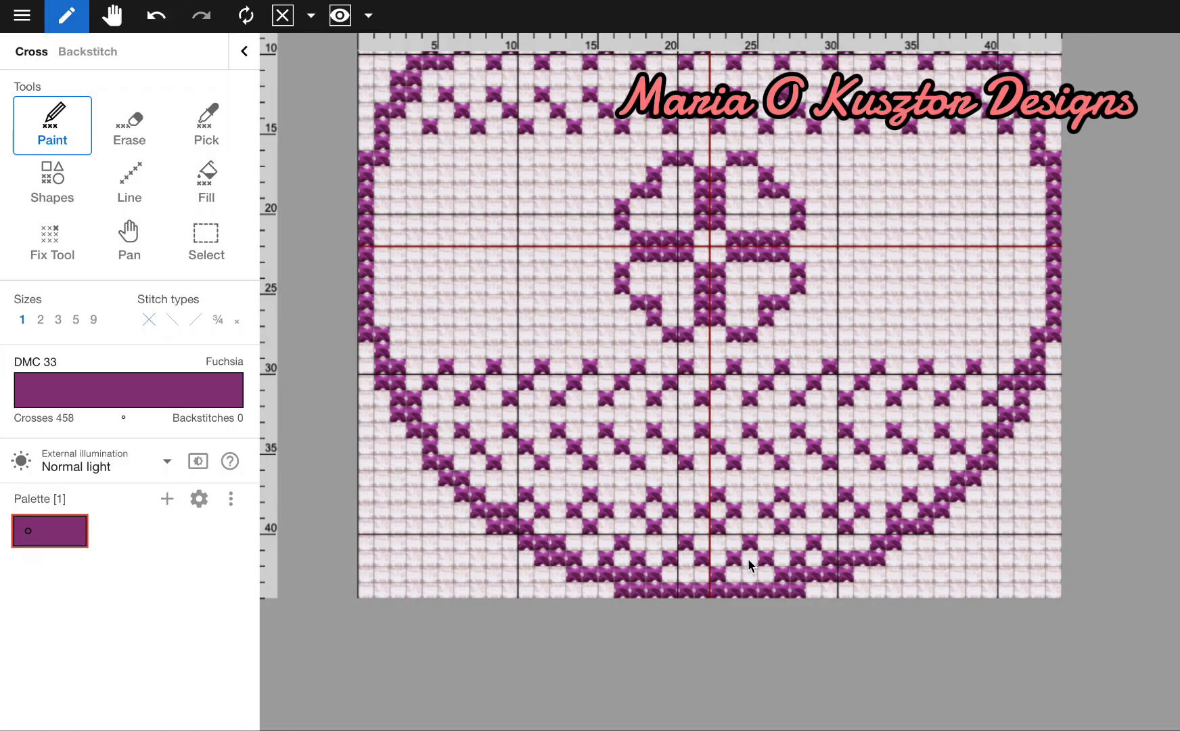
pyautogui.click(748, 559)
pyautogui.scroll(-3, 665, 463)
# Paint a small spiral with a short tail in the empty band left of the central flower.
pyautogui.scroll(3, 681, 486)
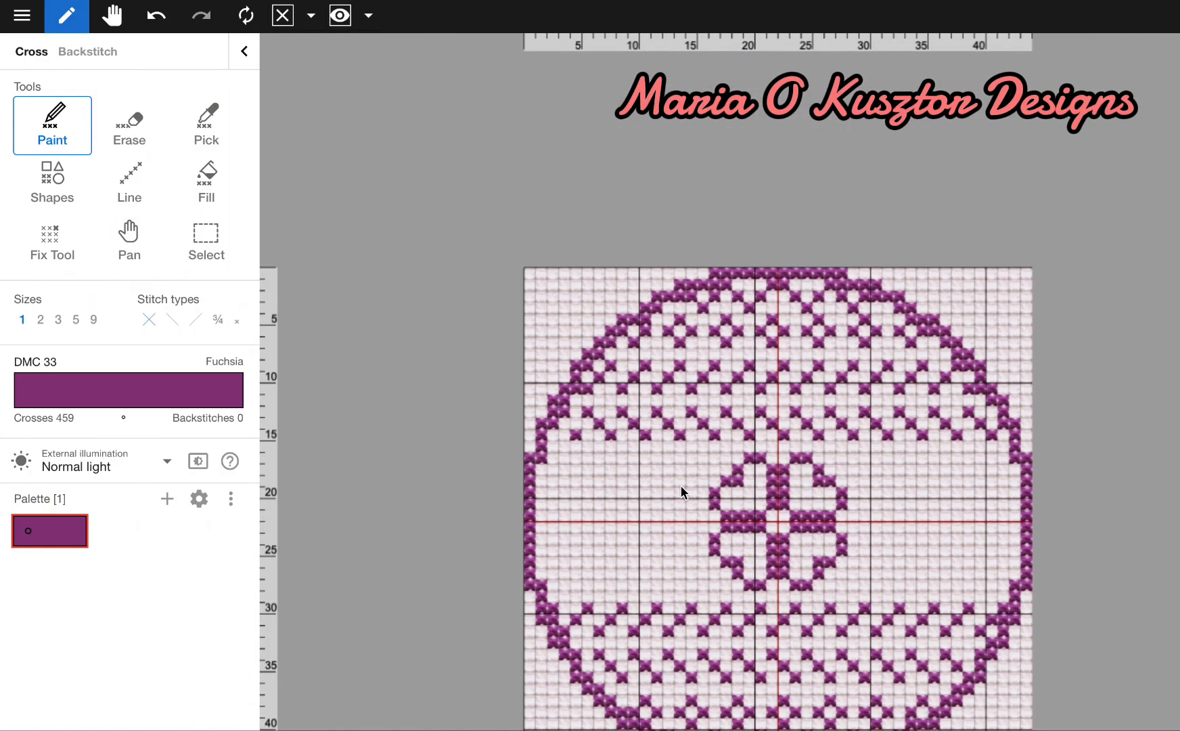
pyautogui.scroll(1, 681, 486)
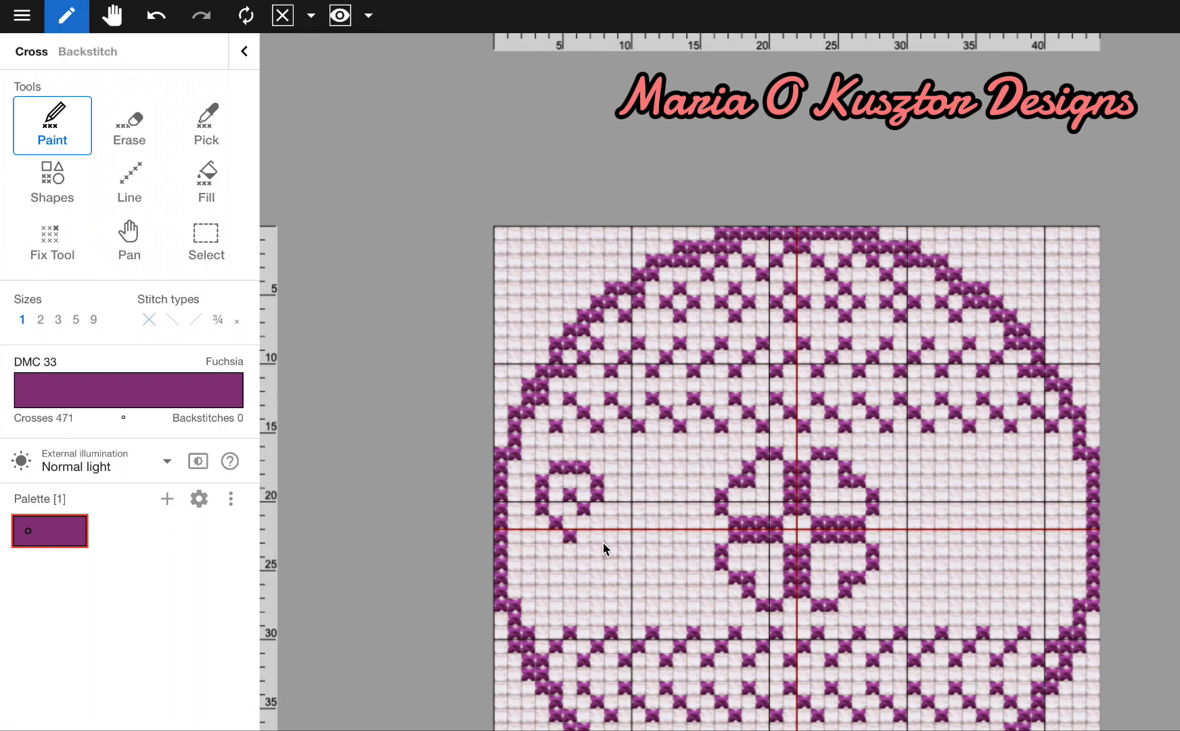
pyautogui.scroll(-2, 589, 559)
pyautogui.scroll(2, 590, 559)
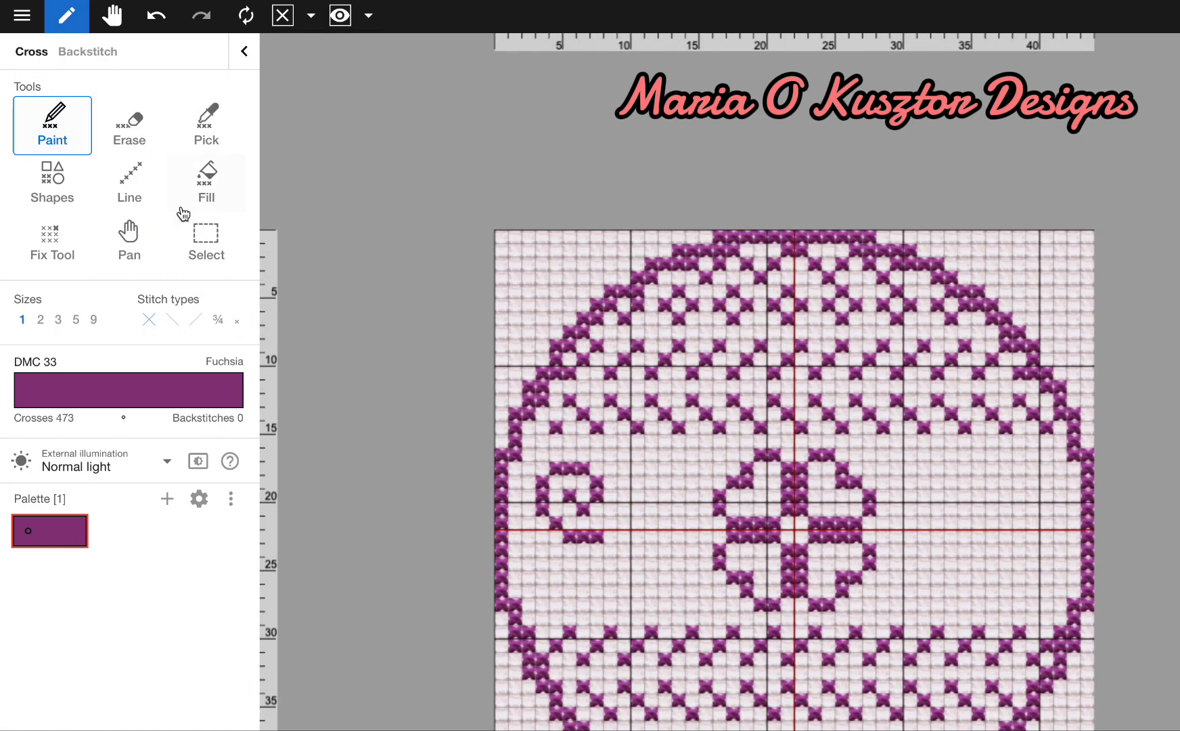
# Shift the spiral one stitch up and left, and add a copy of it rotated by 180 degrees.
pyautogui.click(200, 237)
pyautogui.moveTo(542, 468); pyautogui.dragTo(626, 539)
pyautogui.hotkey('ctrl', 'c')
pyautogui.hotkey('ctrl', 'v')
pyautogui.click(853, 707)
pyautogui.click(853, 707)
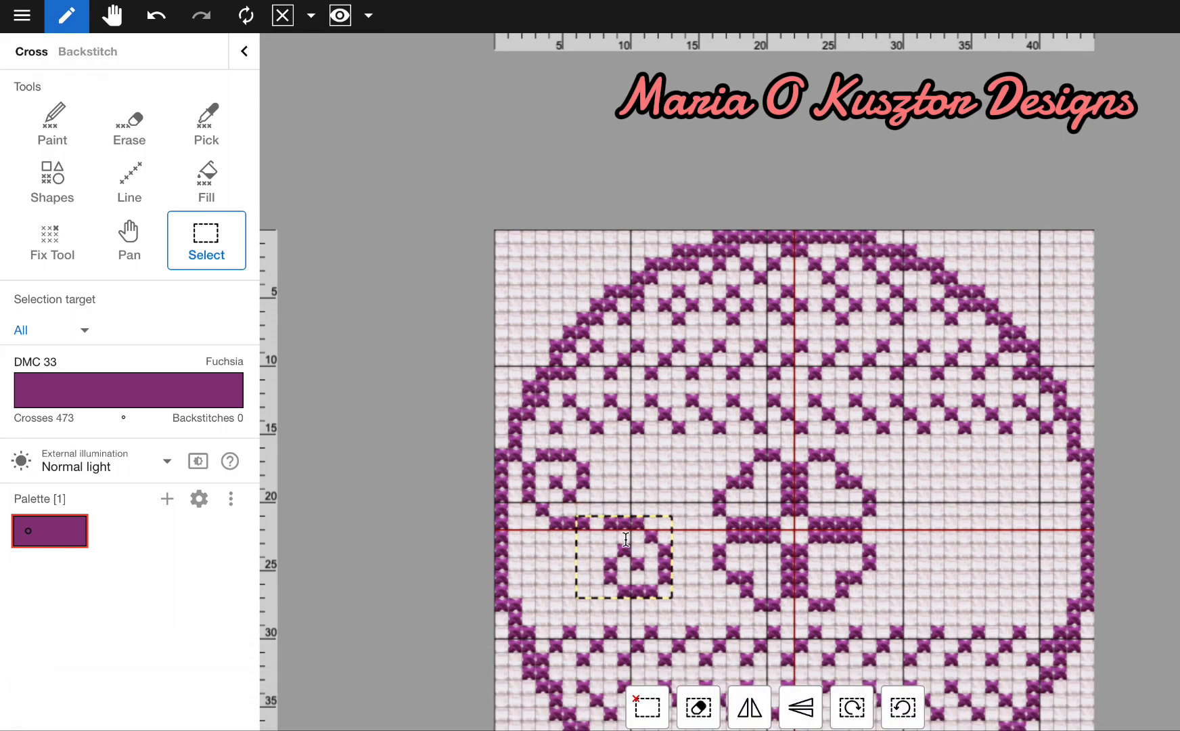
# Try different rotations and mirrorings of the spiral copy beneath the first spiral, then undo its placement.
pyautogui.moveTo(625, 539); pyautogui.dragTo(562, 569)
pyautogui.click(902, 707)
pyautogui.click(903, 707)
pyautogui.click(903, 708)
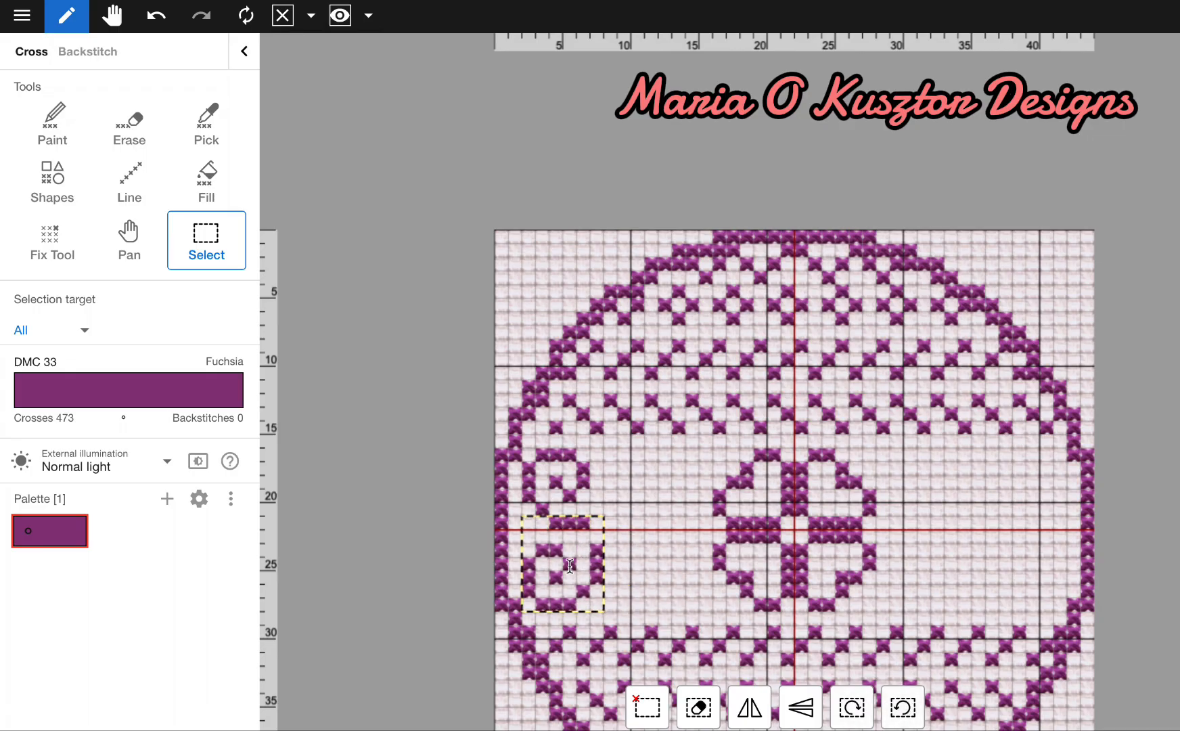
pyautogui.click(756, 721)
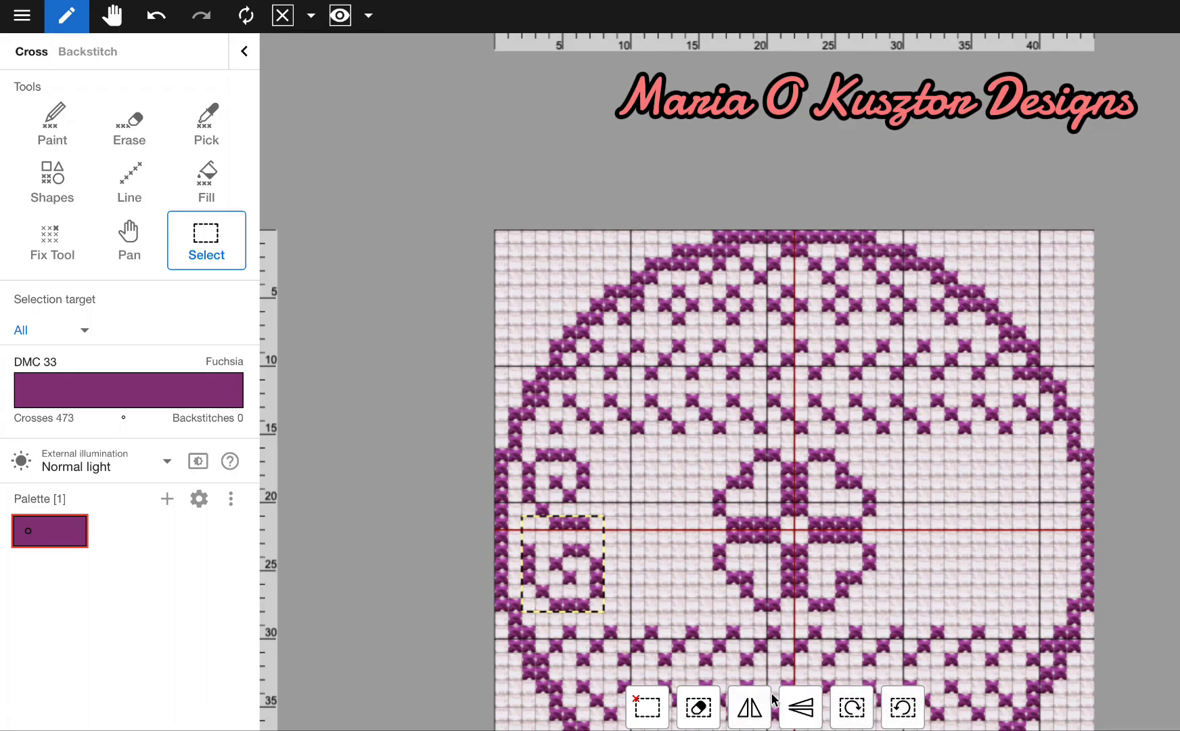
pyautogui.click(803, 719)
pyautogui.click(803, 719)
pyautogui.click(849, 710)
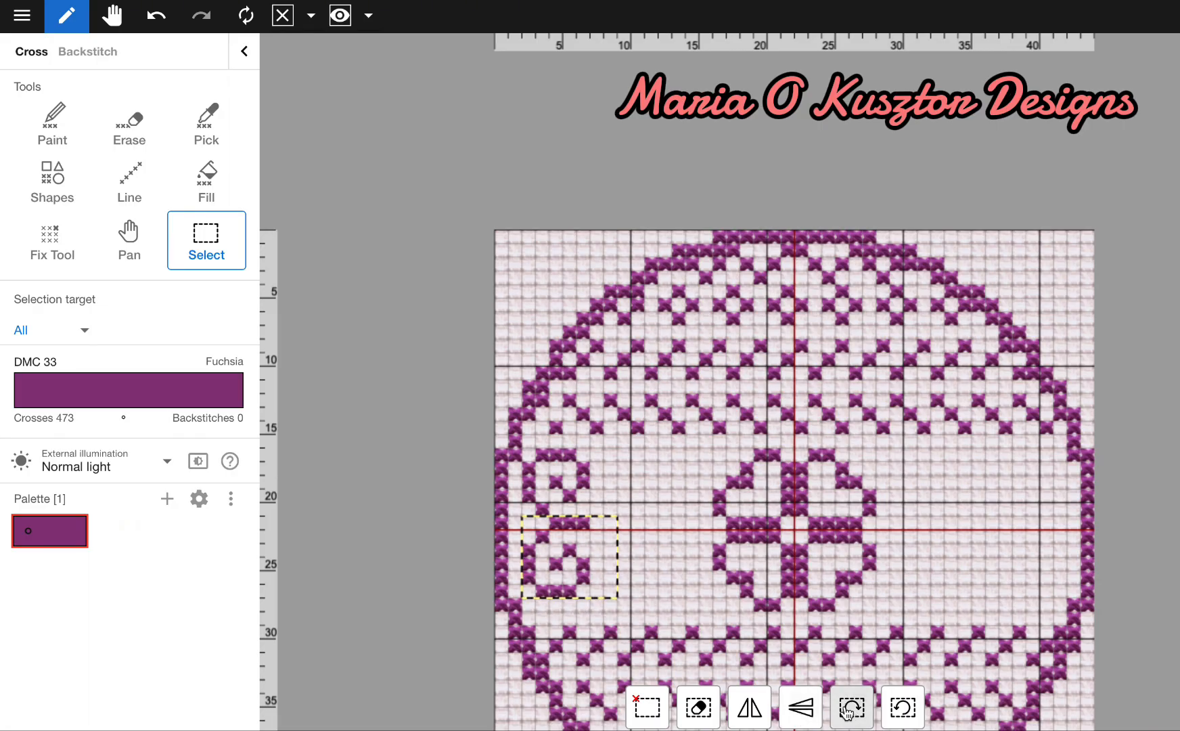
pyautogui.click(770, 711)
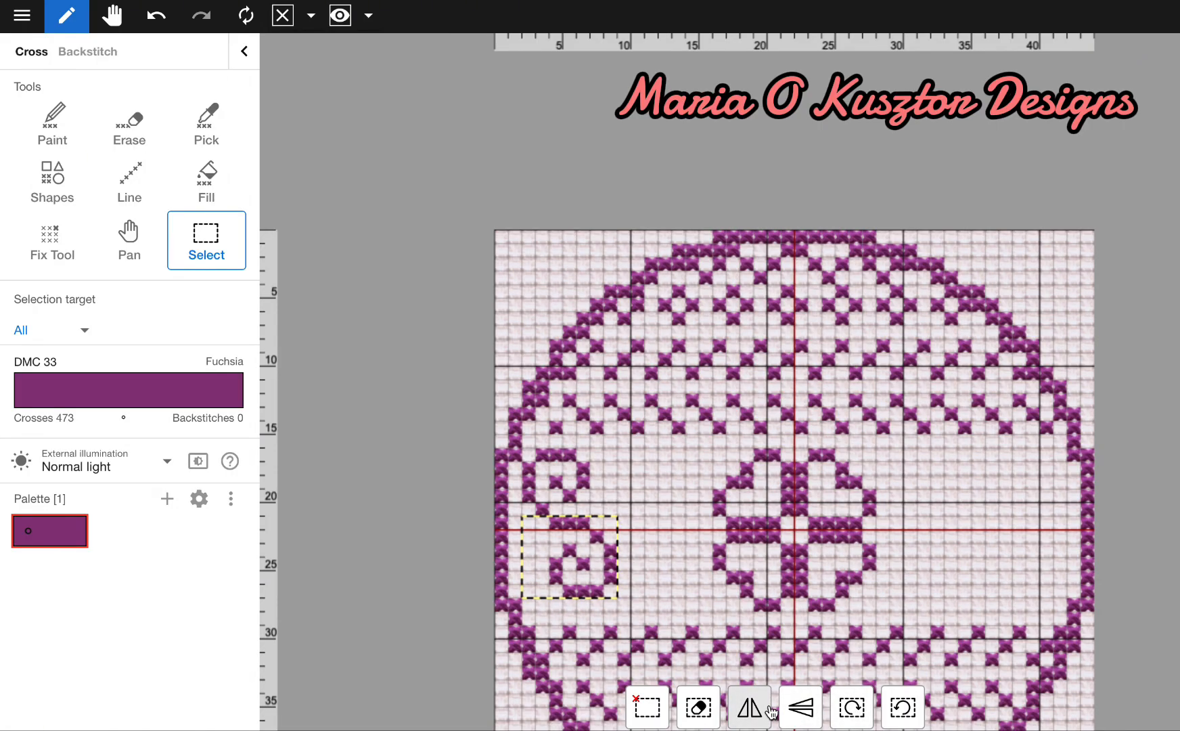
pyautogui.click(689, 483)
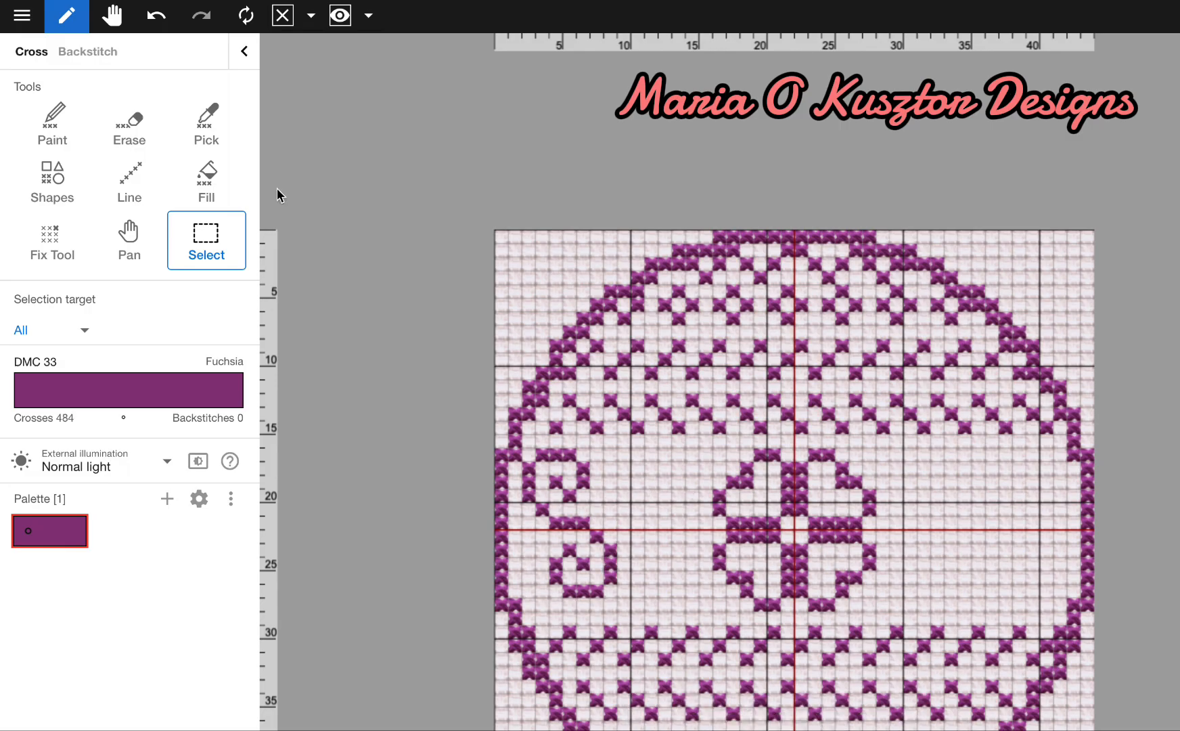
pyautogui.click(156, 15)
# Flip the spiral copy vertically and place it beside the first spiral as its mirror image.
pyautogui.moveTo(573, 567); pyautogui.dragTo(627, 539)
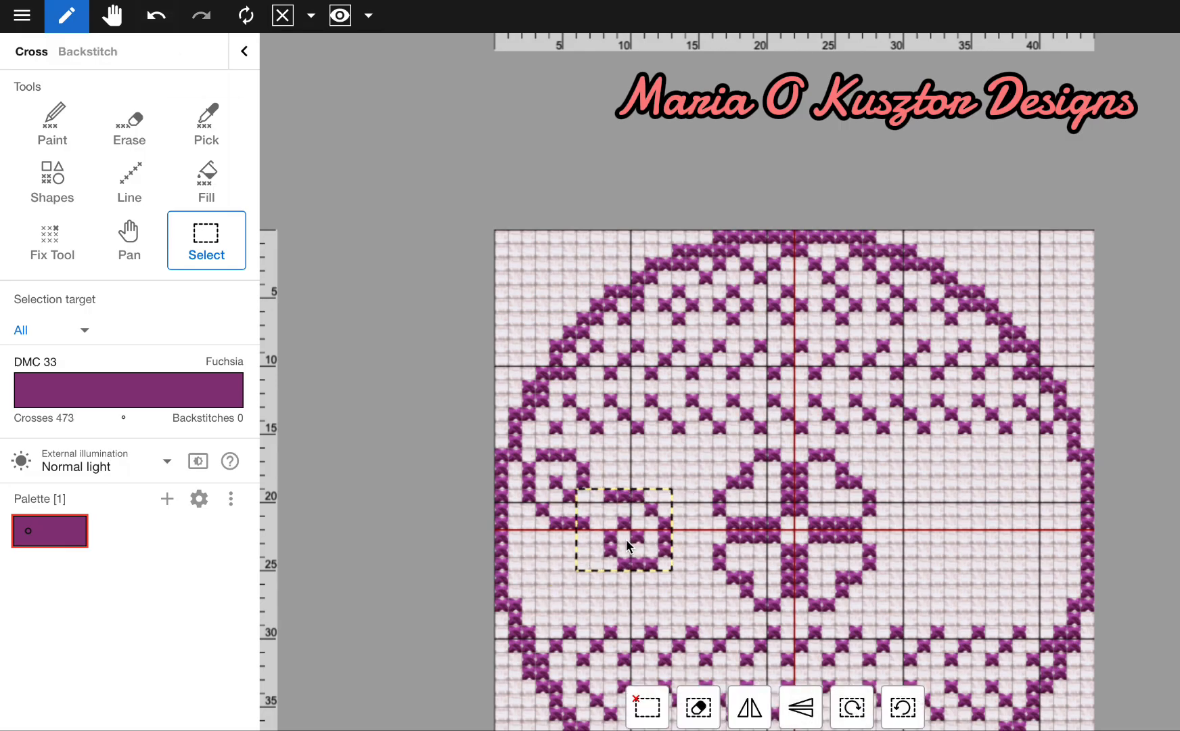
pyautogui.click(801, 707)
pyautogui.moveTo(670, 540); pyautogui.dragTo(666, 492)
# Try a vertically mirrored copy of both spirals directly below them, then undo it.
pyautogui.moveTo(521, 447); pyautogui.dragTo(672, 530)
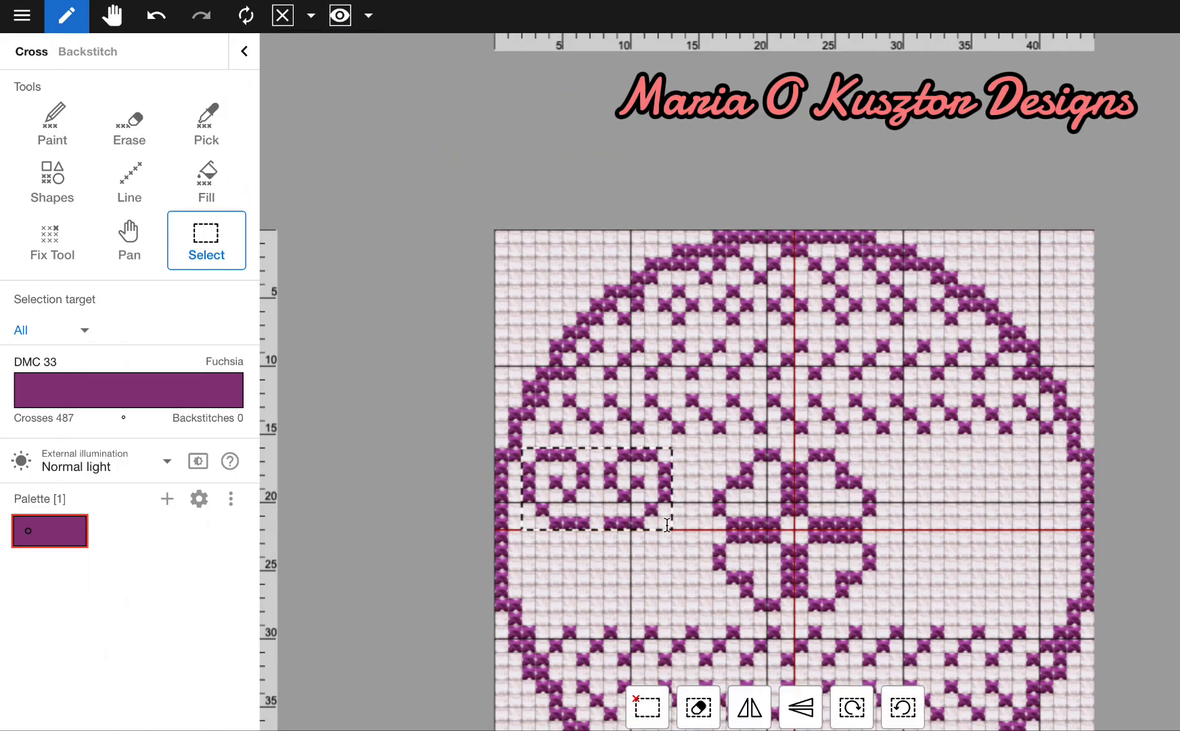
pyautogui.moveTo(621, 481); pyautogui.dragTo(622, 563)
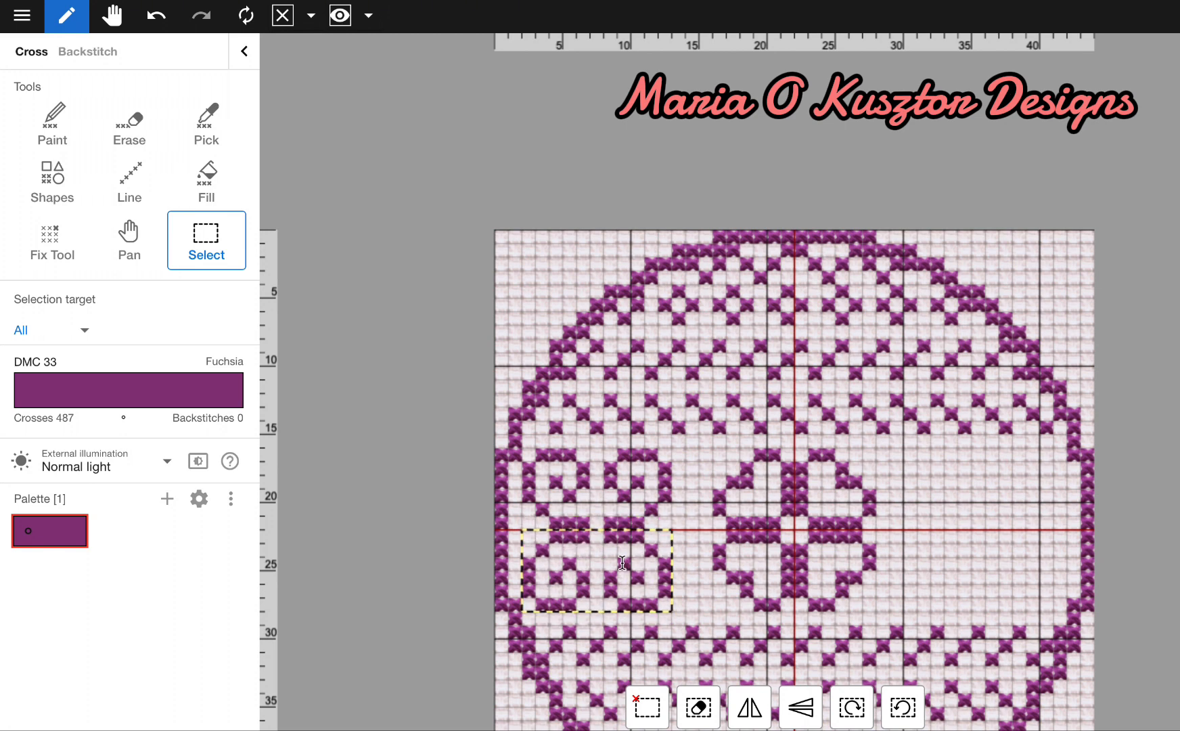
pyautogui.click(485, 492)
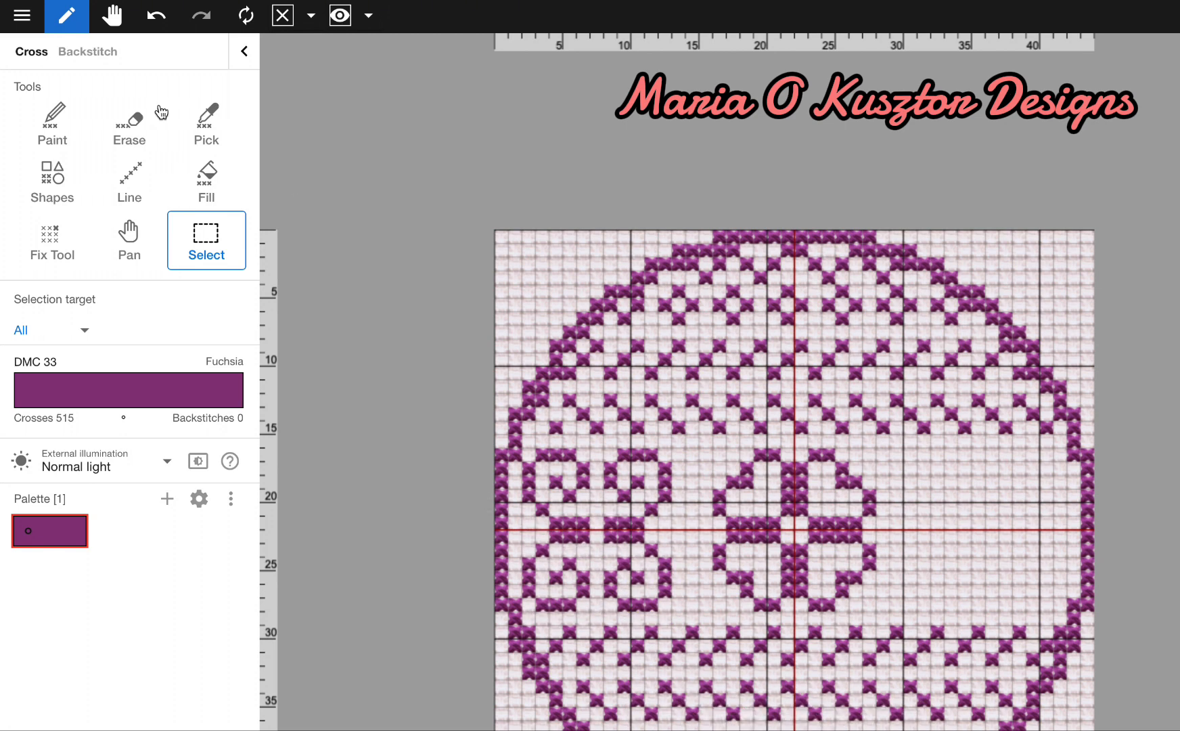
pyautogui.hotkey('ctrl', 'z')
pyautogui.hotkey('ctrl', 'z')
# Mirror the spiral nearest the flower and rotate it 90 degrees in place.
pyautogui.moveTo(599, 448); pyautogui.dragTo(686, 529)
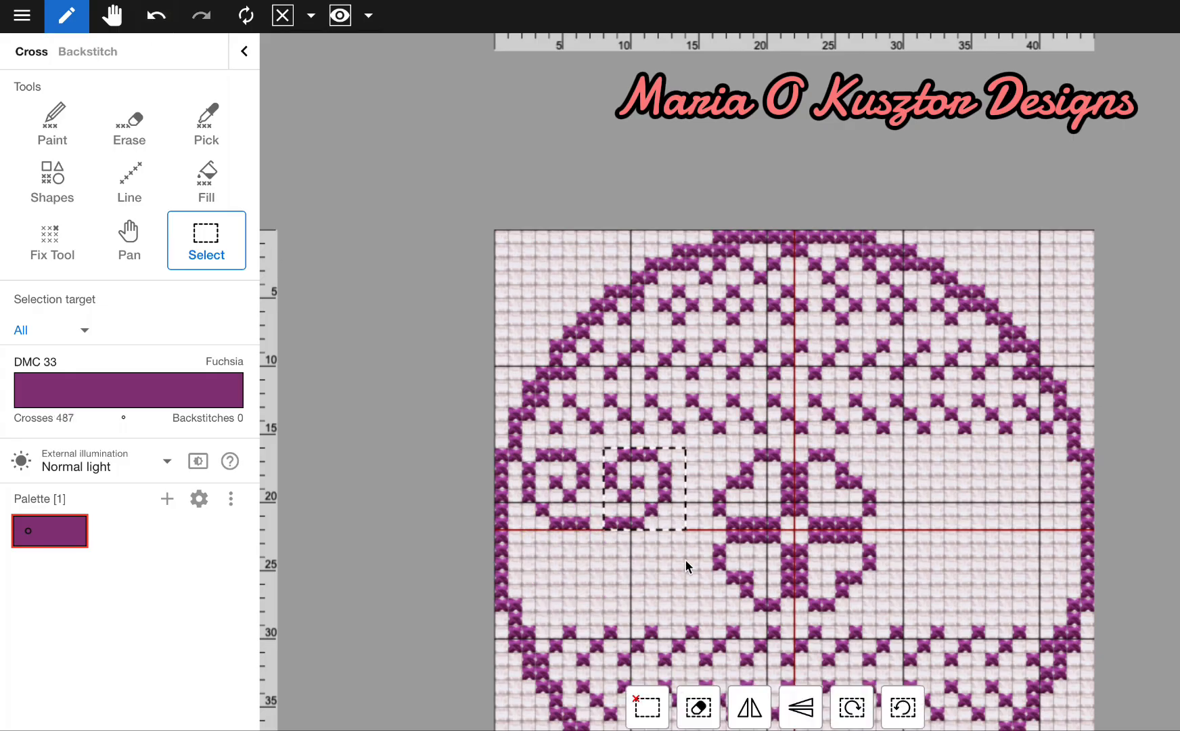
pyautogui.click(800, 711)
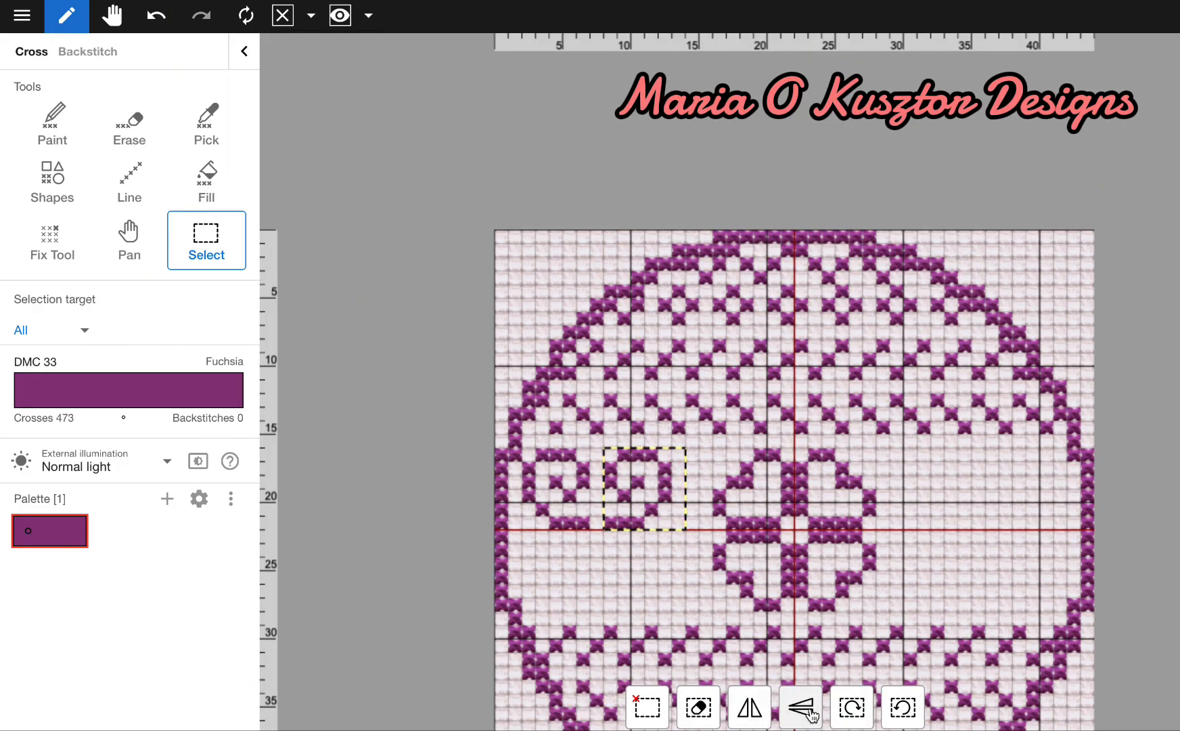
pyautogui.click(801, 711)
pyautogui.click(852, 707)
pyautogui.click(665, 567)
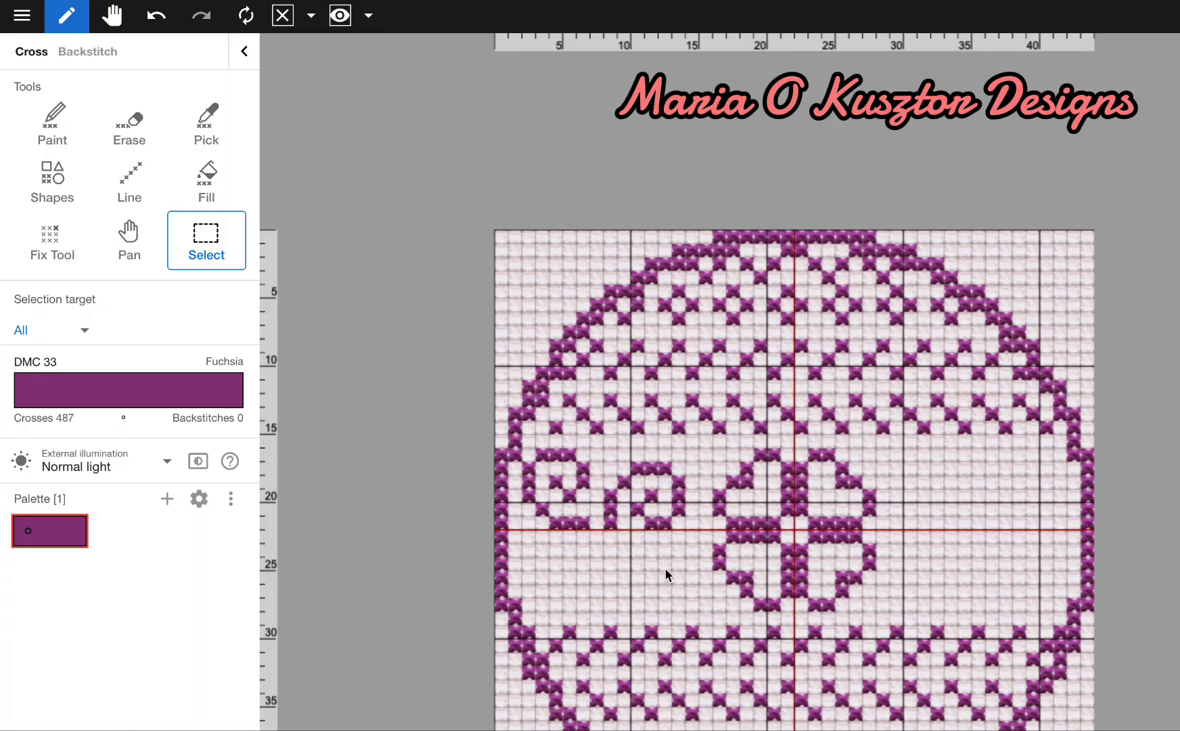
# Place two copies of the inner spiral as a lower pair, each rotated a further 90 degrees clockwise, and align them beneath the upper pair.
pyautogui.moveTo(603, 461); pyautogui.dragTo(673, 529)
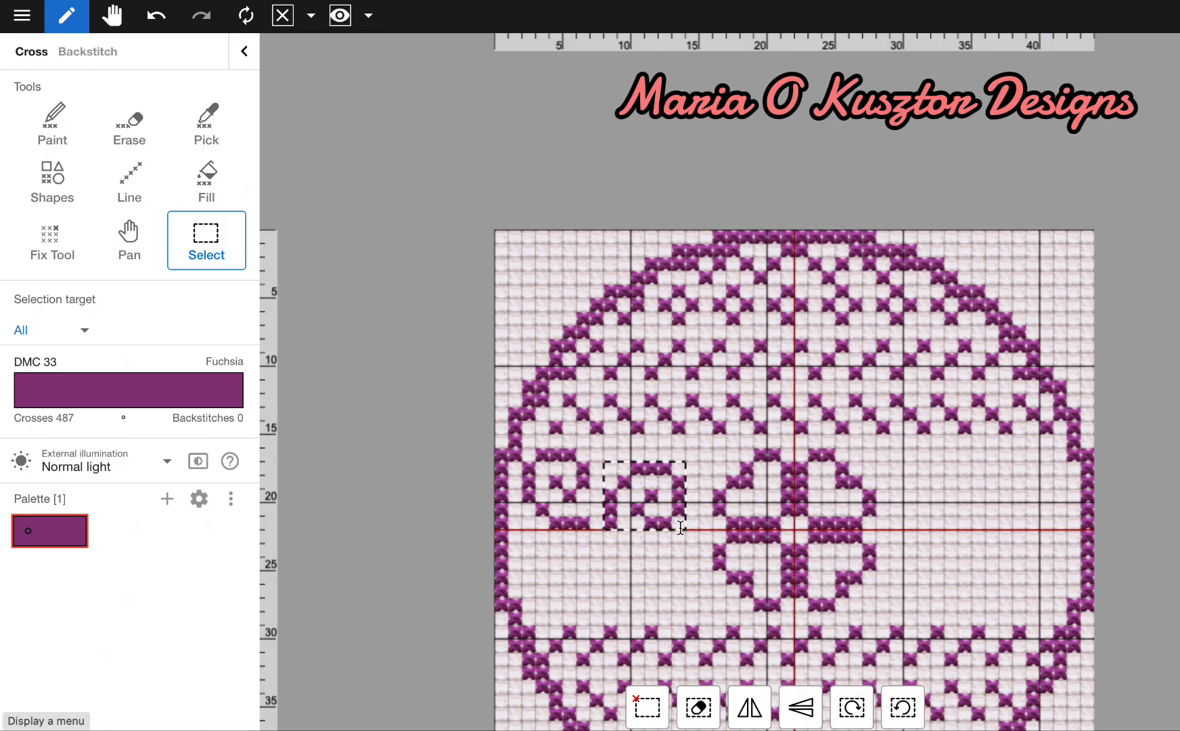
pyautogui.moveTo(643, 486); pyautogui.dragTo(643, 560)
pyautogui.click(611, 452)
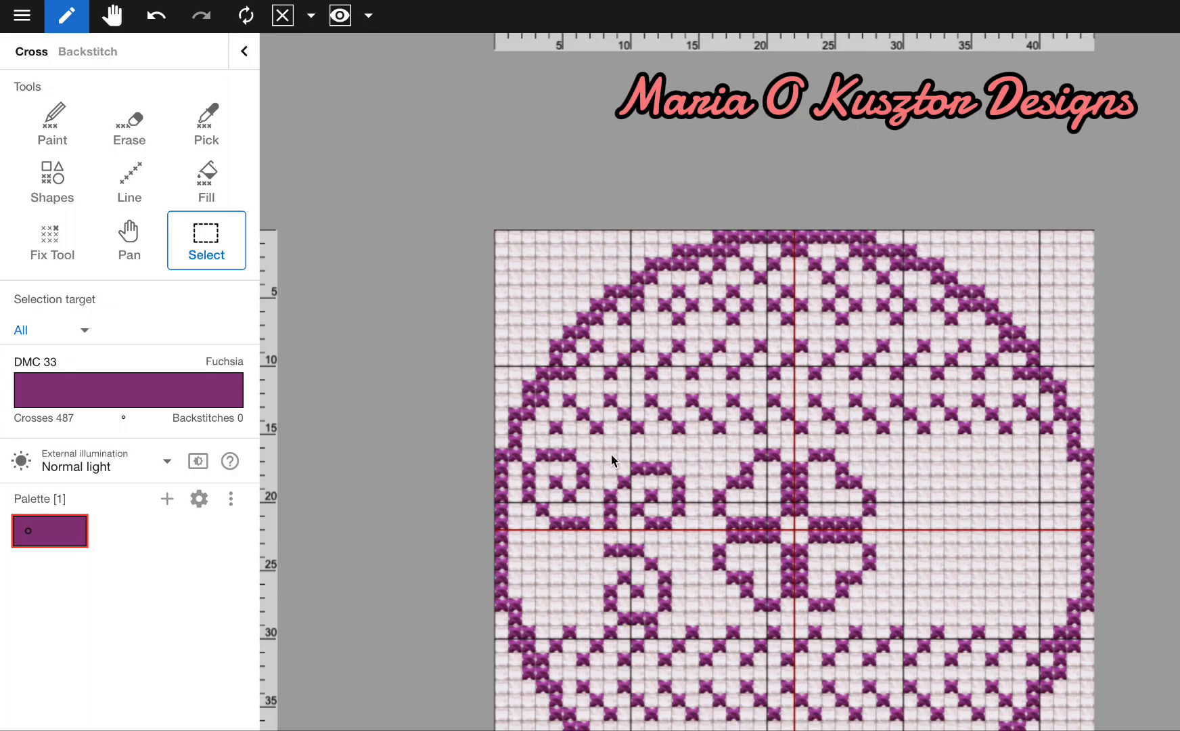
pyautogui.moveTo(610, 453); pyautogui.dragTo(694, 620)
pyautogui.moveTo(637, 570)
pyautogui.mouseDown()
pyautogui.moveTo(636, 557)
pyautogui.moveTo(666, 600)
pyautogui.mouseUp()
pyautogui.click(725, 625)
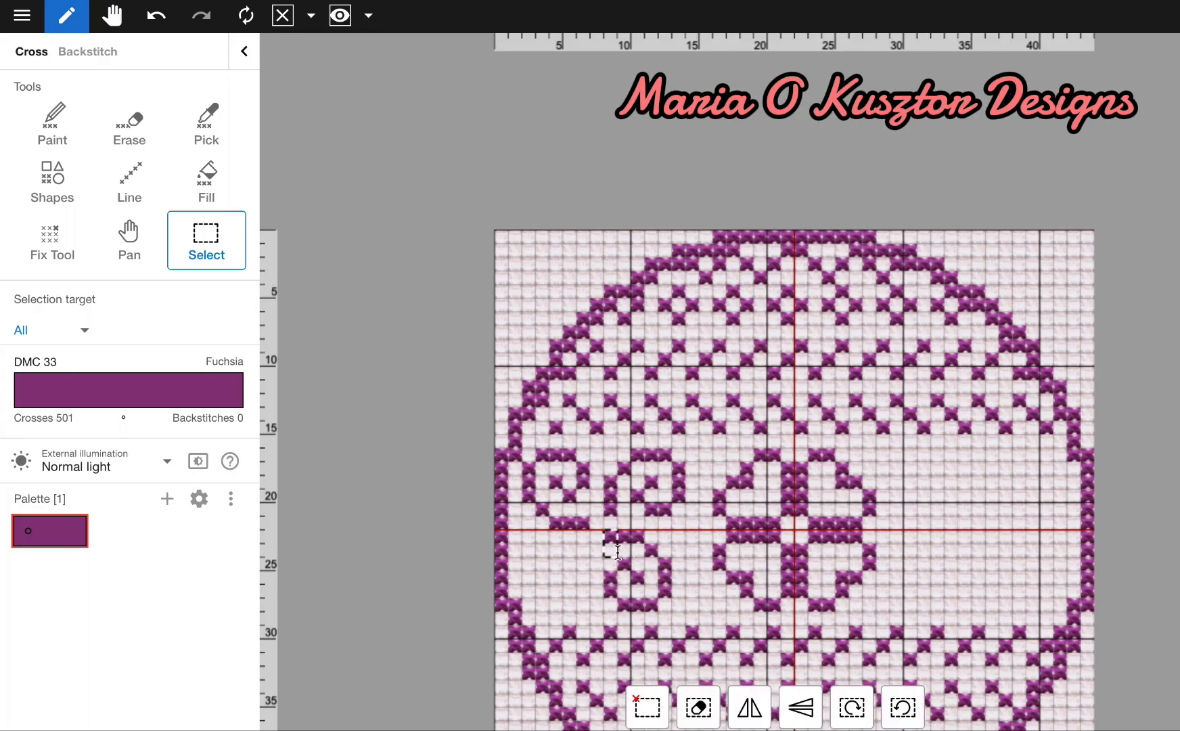
pyautogui.click(852, 708)
pyautogui.moveTo(628, 563); pyautogui.dragTo(547, 563)
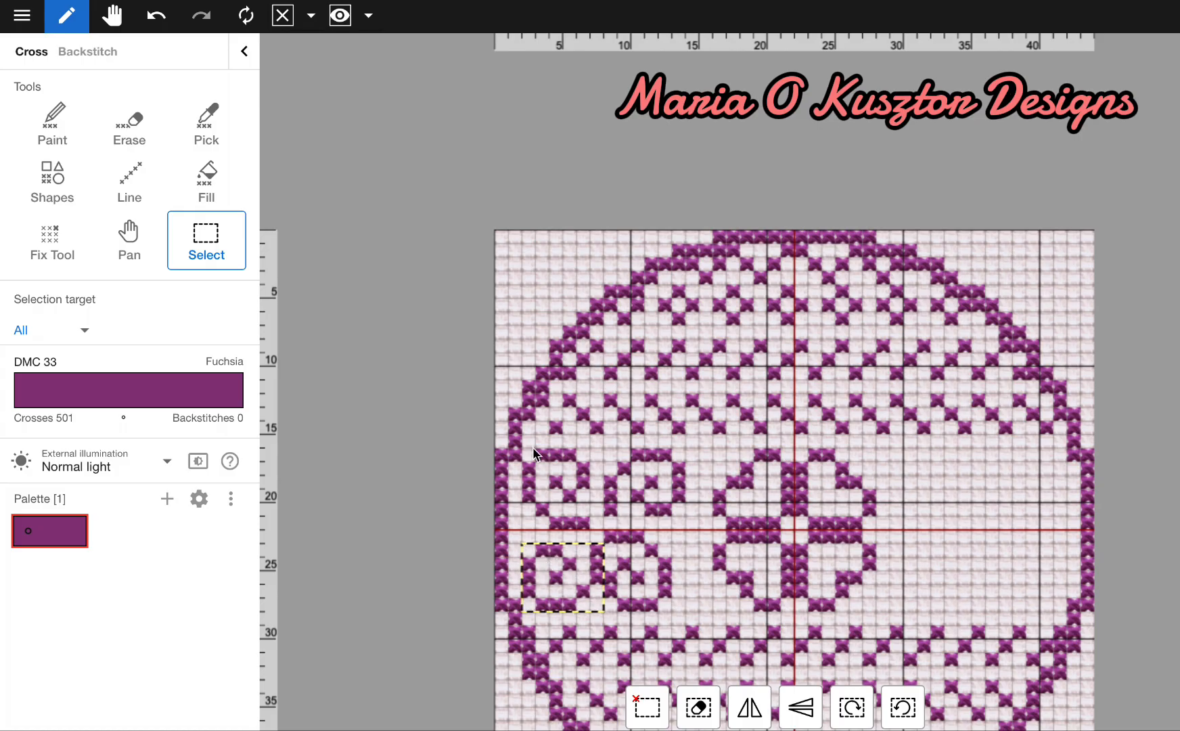
# Shift the upper spiral pair and the lower inner spiral one stitch right, leaving the lower outer spiral beside the ring.
pyautogui.click(531, 452)
pyautogui.moveTo(532, 453); pyautogui.dragTo(690, 605)
pyautogui.moveTo(632, 567); pyautogui.dragTo(646, 565)
pyautogui.click(535, 533)
pyautogui.moveTo(538, 535); pyautogui.dragTo(611, 606)
pyautogui.moveTo(586, 576); pyautogui.dragTo(572, 575)
pyautogui.click(395, 502)
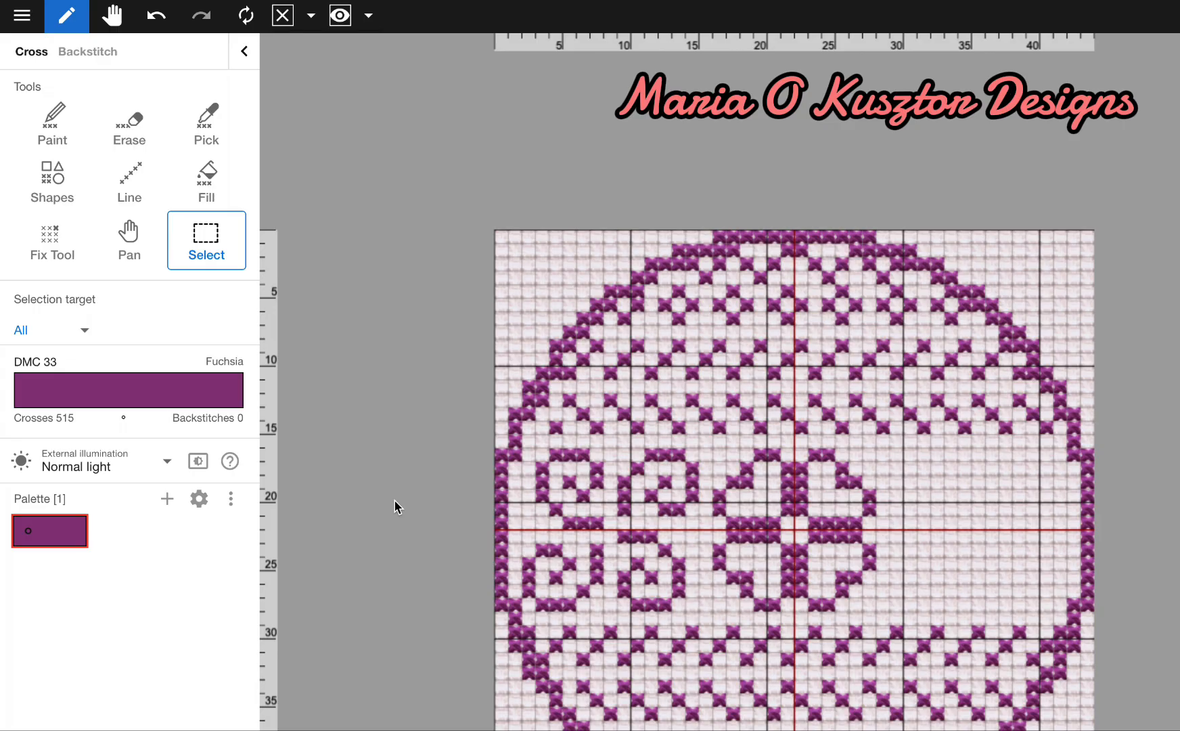
pyautogui.moveTo(520, 529); pyautogui.dragTo(570, 578)
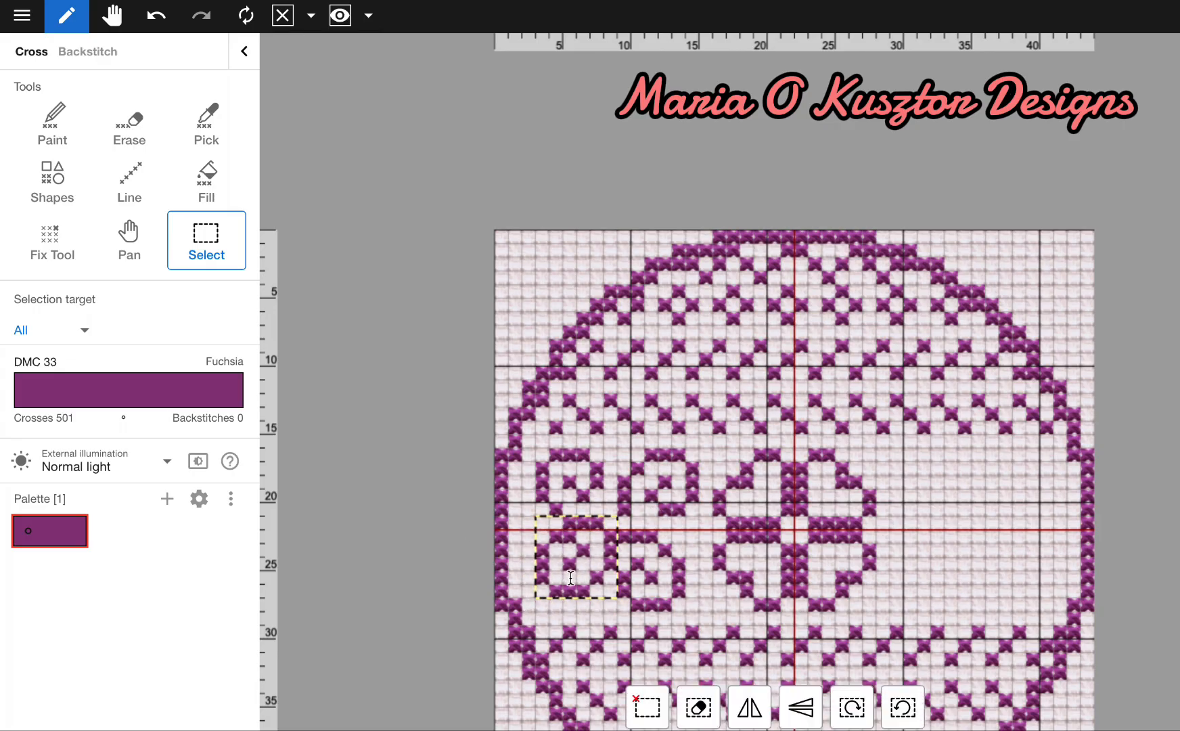
pyautogui.click(437, 526)
# Copy the four-spiral group, mirror it left to right, and place it on the opposite side of the central flower.
pyautogui.moveTo(522, 447)
pyautogui.mouseDown()
pyautogui.moveTo(575, 534)
pyautogui.moveTo(687, 604)
pyautogui.mouseUp()
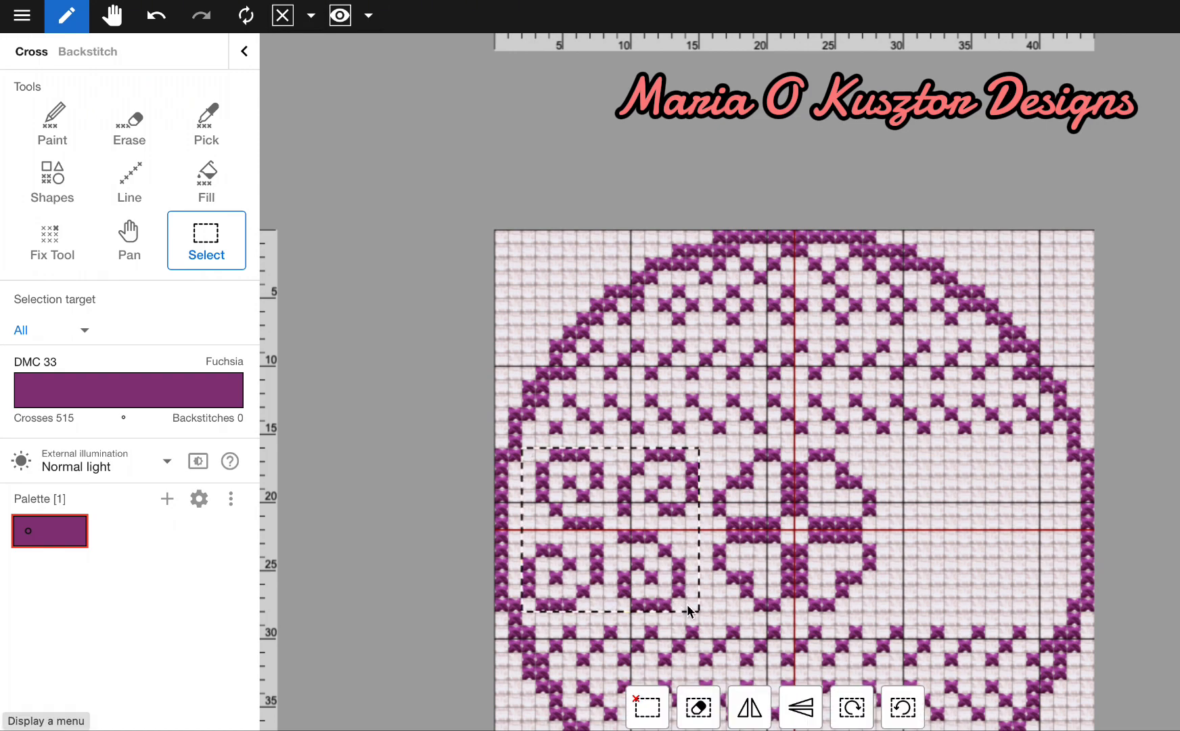
pyautogui.press('super+c')
pyautogui.press('super+v')
pyautogui.click(787, 716)
pyautogui.moveTo(589, 579); pyautogui.dragTo(957, 579)
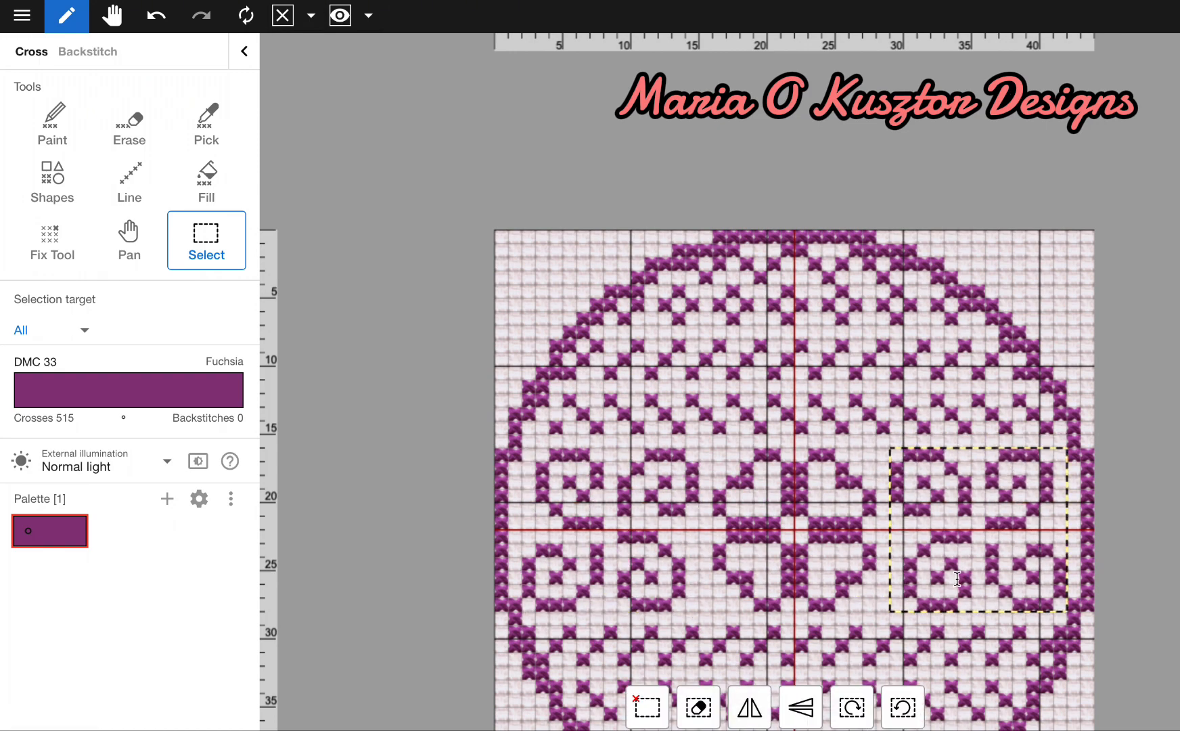
pyautogui.click(809, 516)
pyautogui.scroll(-3, 808, 517)
pyautogui.scroll(-2, 778, 496)
pyautogui.hscroll(2, 777, 495)
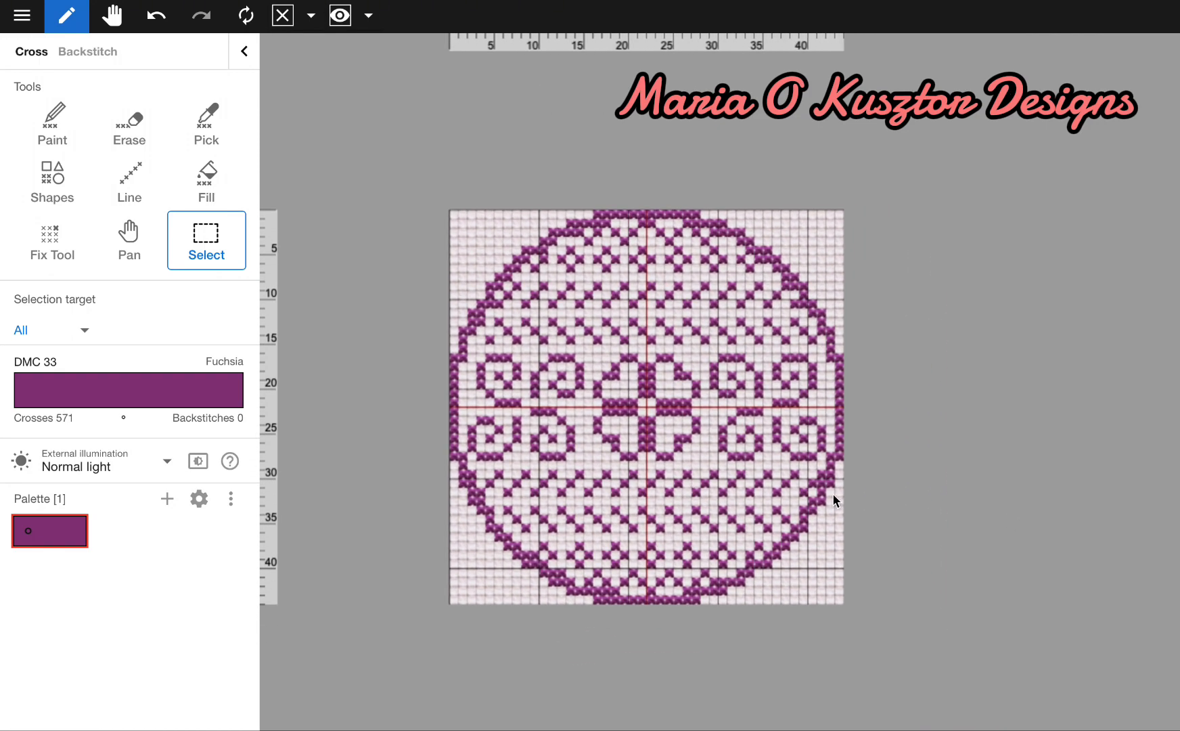
# Erase the two outer lattice bands above and below the centre with eraser size 3, keeping the rows next to the spirals.
pyautogui.scroll(3, 818, 498)
pyautogui.hscroll(-3, 819, 498)
pyautogui.click(130, 126)
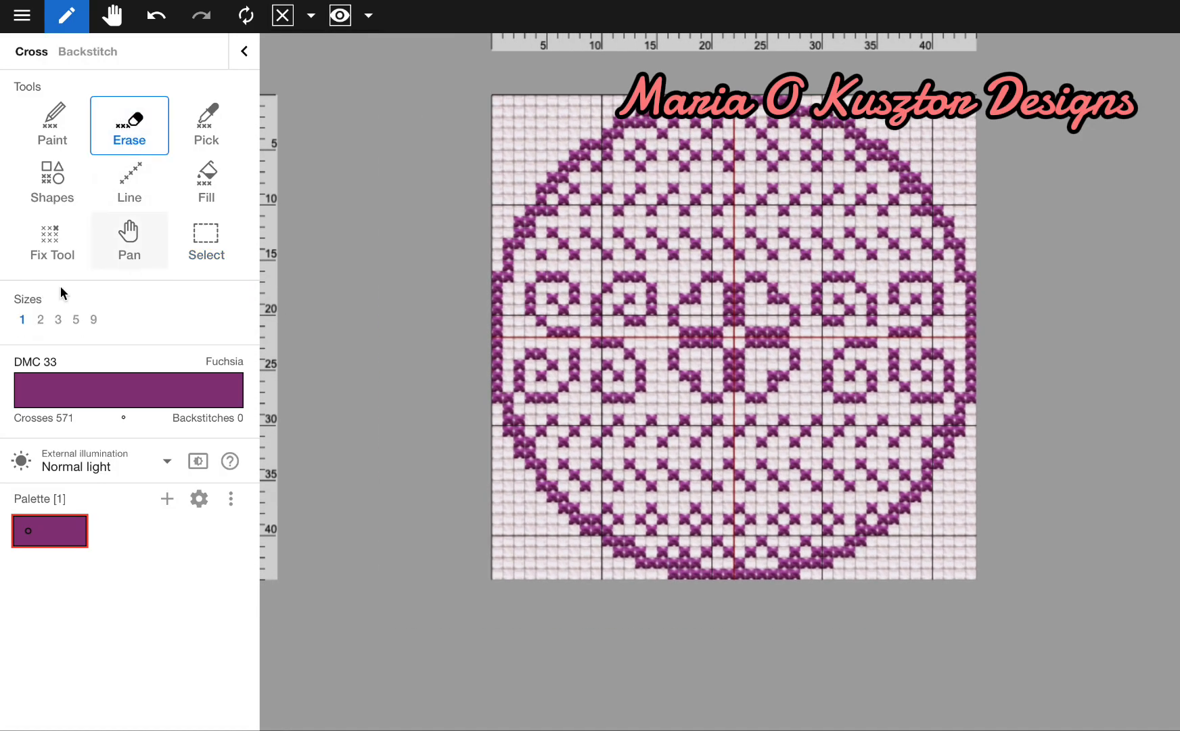
pyautogui.click(58, 319)
pyautogui.moveTo(595, 472)
pyautogui.mouseDown()
pyautogui.moveTo(779, 484)
pyautogui.moveTo(743, 477)
pyautogui.moveTo(905, 471)
pyautogui.mouseUp()
pyautogui.moveTo(572, 200); pyautogui.dragTo(880, 200)
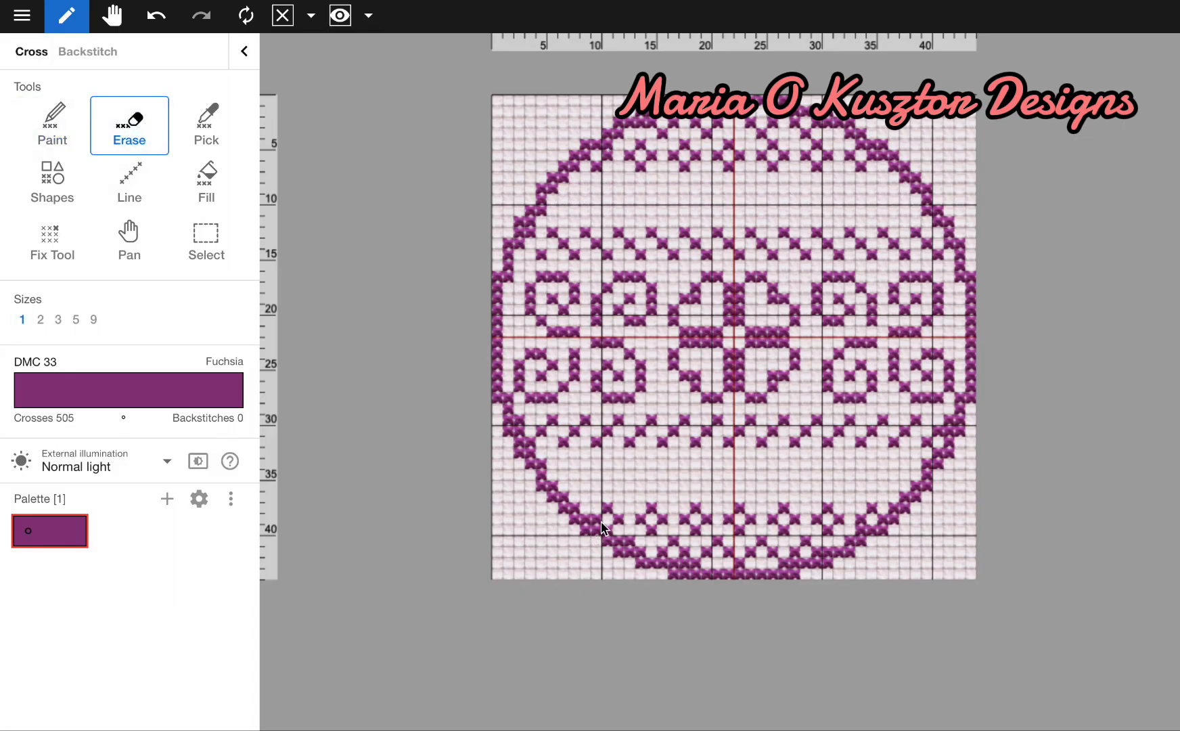
pyautogui.moveTo(882, 517)
pyautogui.mouseDown()
pyautogui.moveTo(844, 528)
pyautogui.moveTo(677, 528)
pyautogui.moveTo(676, 515)
pyautogui.moveTo(818, 509)
pyautogui.moveTo(678, 516)
pyautogui.moveTo(784, 530)
pyautogui.mouseUp()
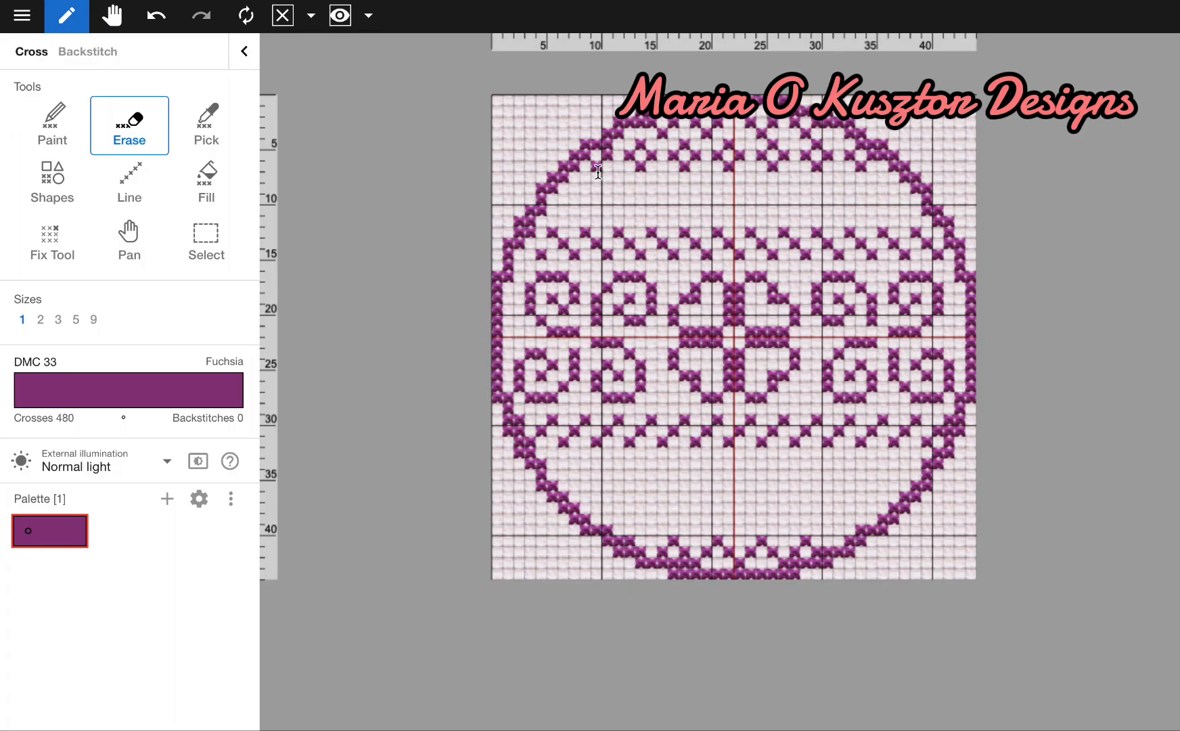
pyautogui.moveTo(599, 170)
pyautogui.mouseDown()
pyautogui.moveTo(640, 138)
pyautogui.moveTo(657, 153)
pyautogui.moveTo(852, 147)
pyautogui.moveTo(861, 163)
pyautogui.moveTo(661, 159)
pyautogui.moveTo(823, 171)
pyautogui.mouseUp()
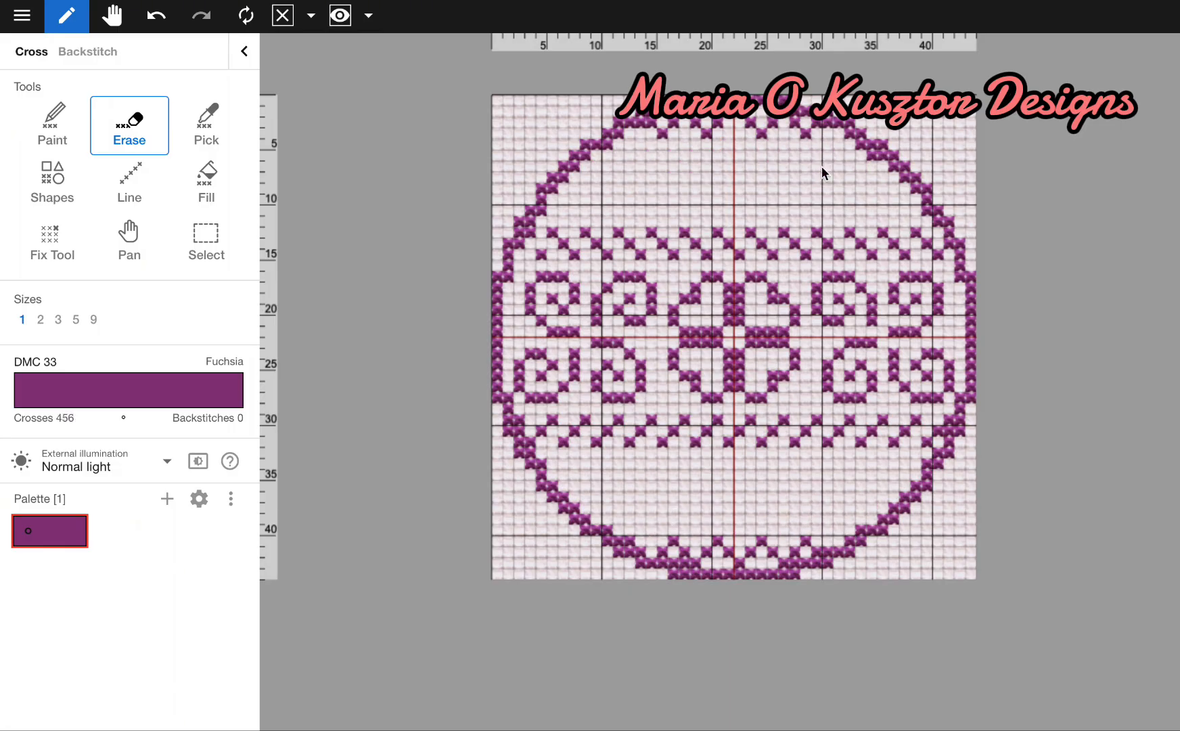
# Paint a row of evenly spaced four-stitch diamonds across the circle above the upper lattice row.
pyautogui.press('p')
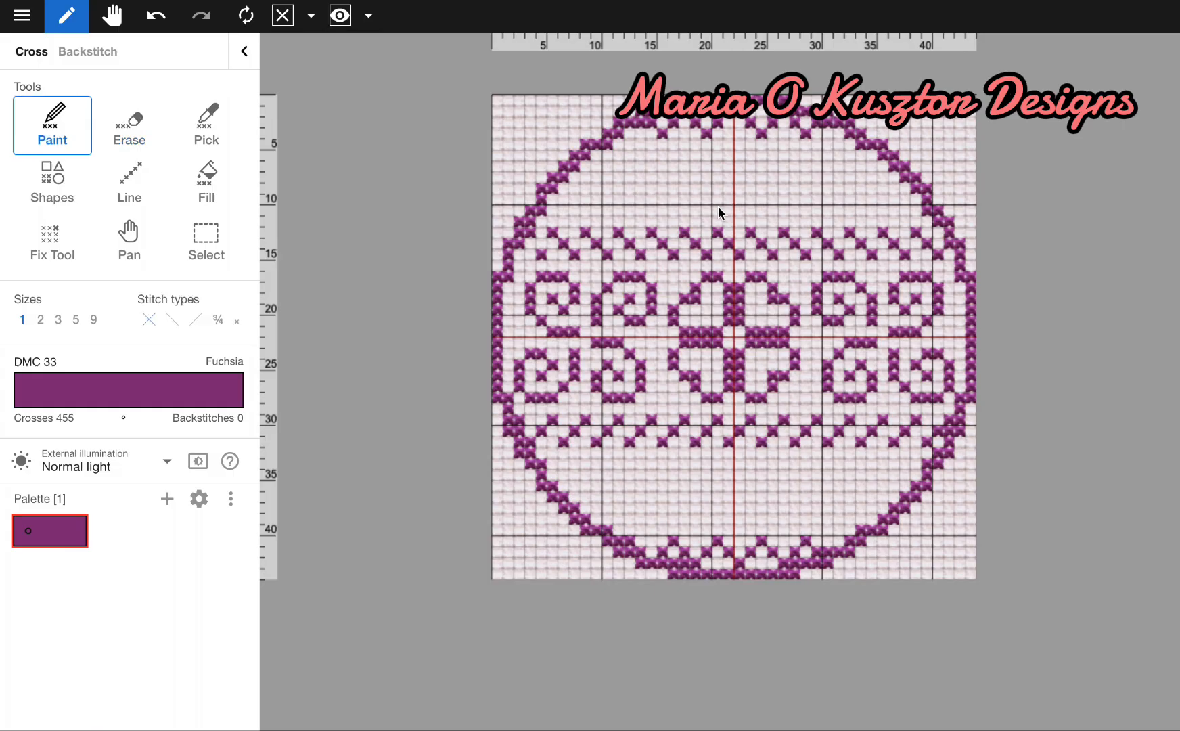
pyautogui.click(706, 189)
pyautogui.click(640, 200)
pyautogui.click(651, 189)
pyautogui.click(651, 210)
pyautogui.click(596, 182)
pyautogui.click(155, 16)
pyautogui.click(595, 189)
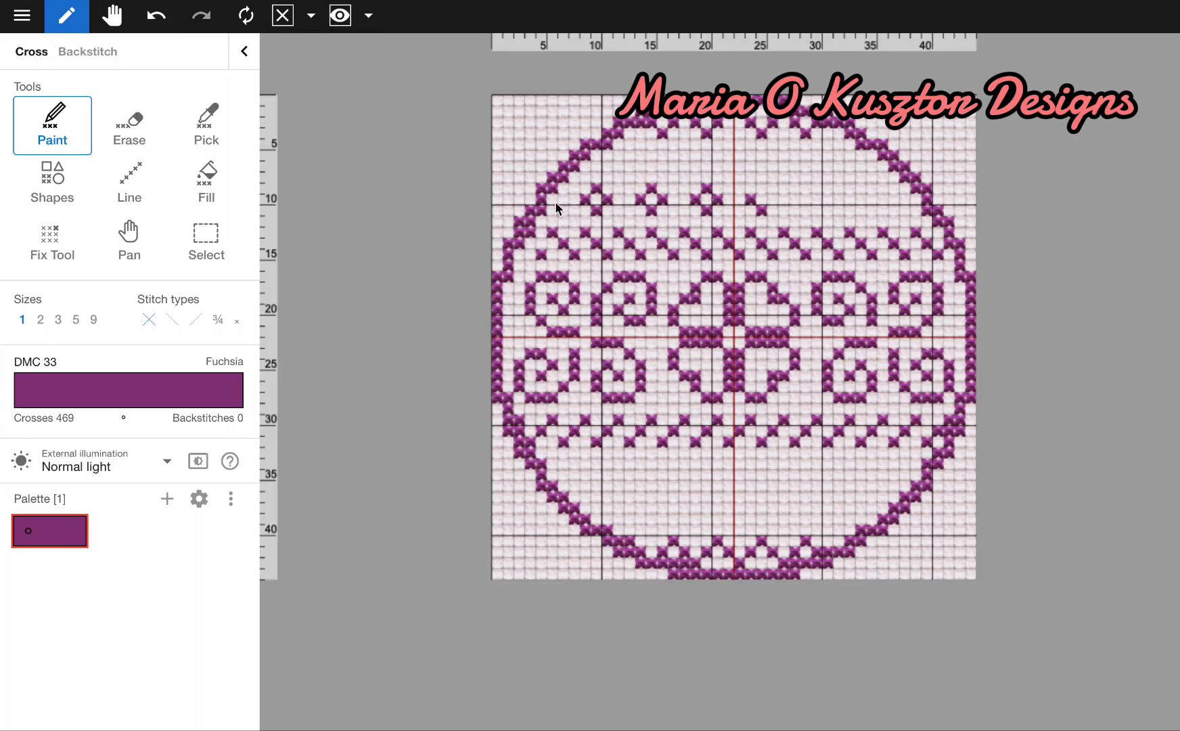
pyautogui.click(764, 185)
pyautogui.click(775, 198)
pyautogui.click(807, 198)
pyautogui.click(817, 186)
pyautogui.click(915, 198)
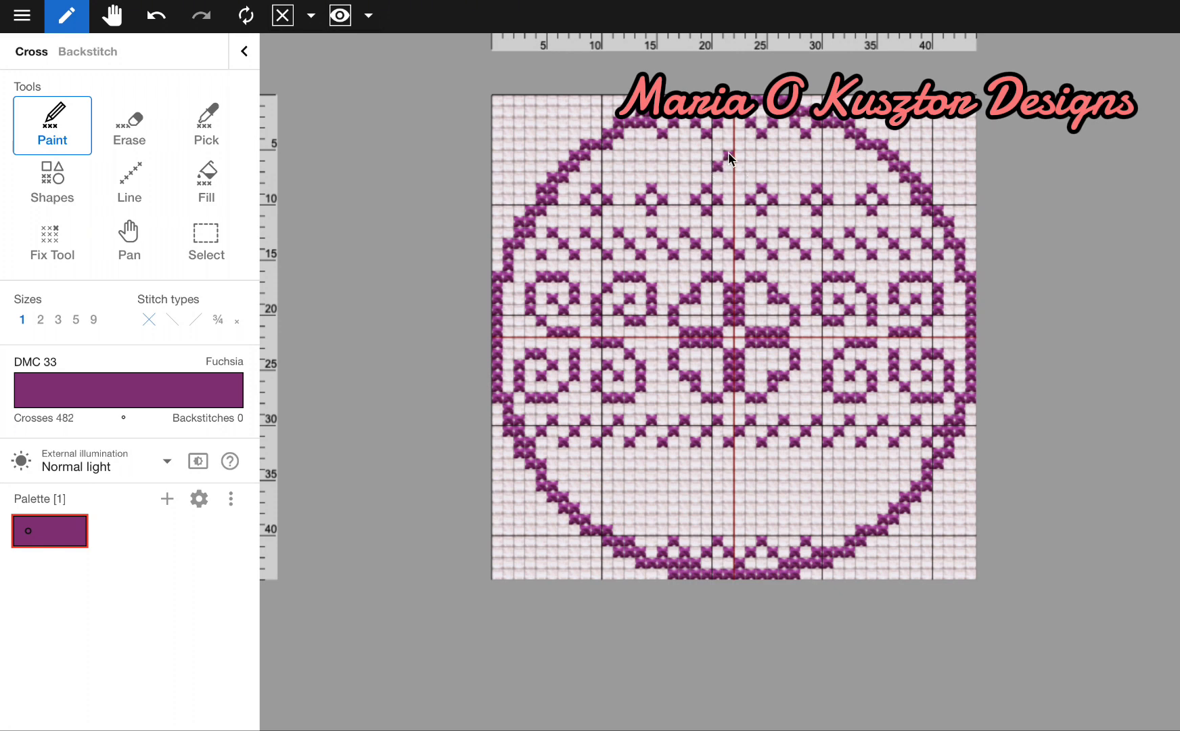
# Paint a zigzag lattice of single stitches between the upper diamond row and the top of the ring.
pyautogui.click(750, 166)
pyautogui.click(764, 155)
pyautogui.click(795, 167)
pyautogui.click(806, 144)
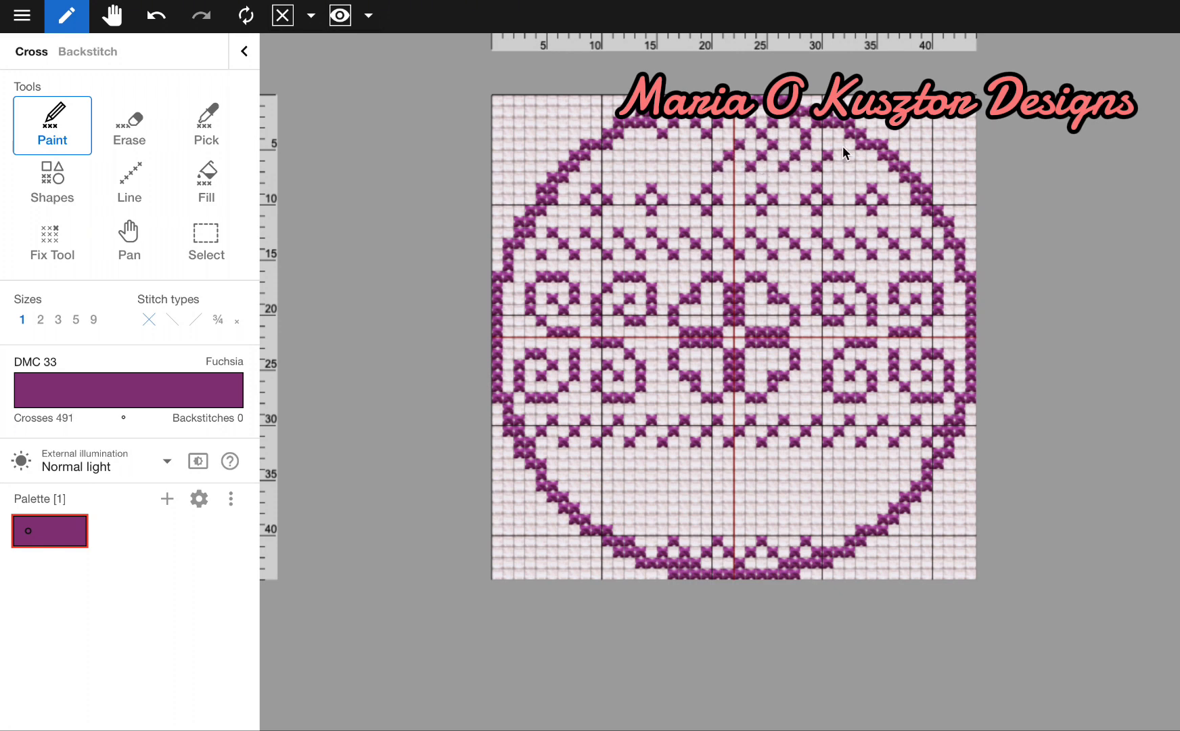
pyautogui.click(685, 167)
pyautogui.click(695, 155)
pyautogui.click(707, 145)
pyautogui.click(652, 166)
pyautogui.click(663, 155)
pyautogui.click(586, 167)
pyautogui.click(597, 156)
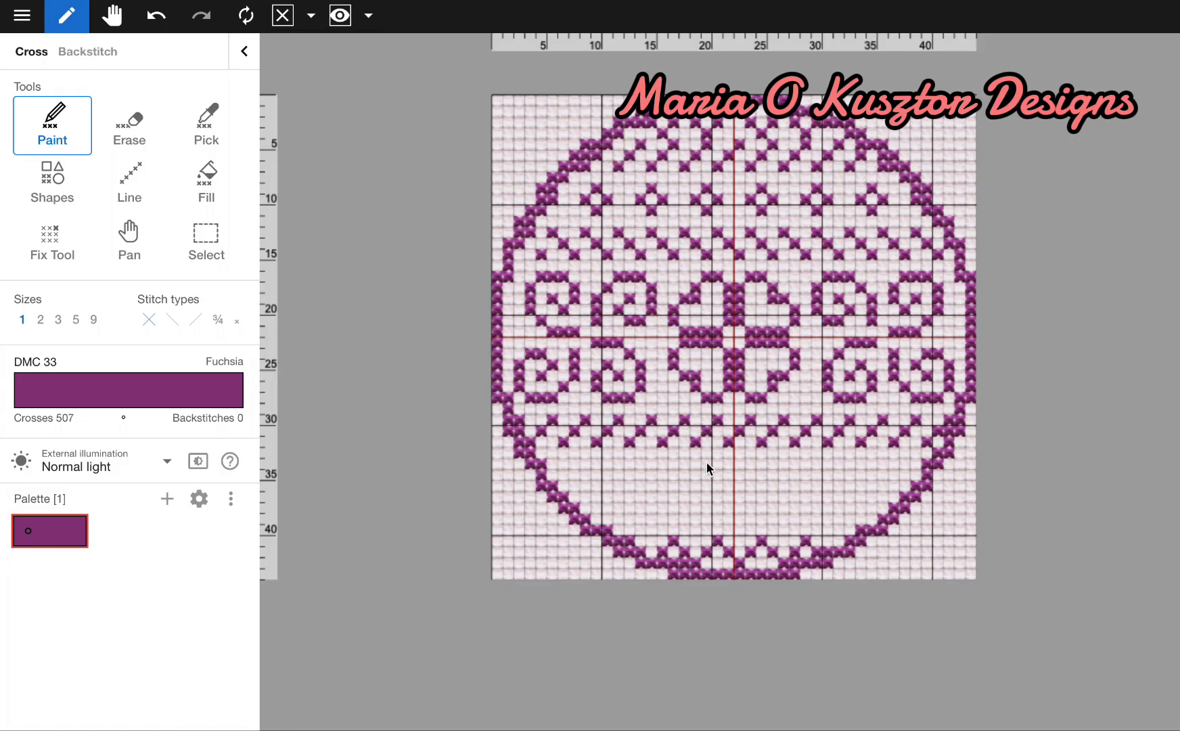
# Paint a matching row of four-stitch diamonds across the circle below the lower lattice row.
pyautogui.hotkey('ctrl', 'z')
pyautogui.click(156, 15)
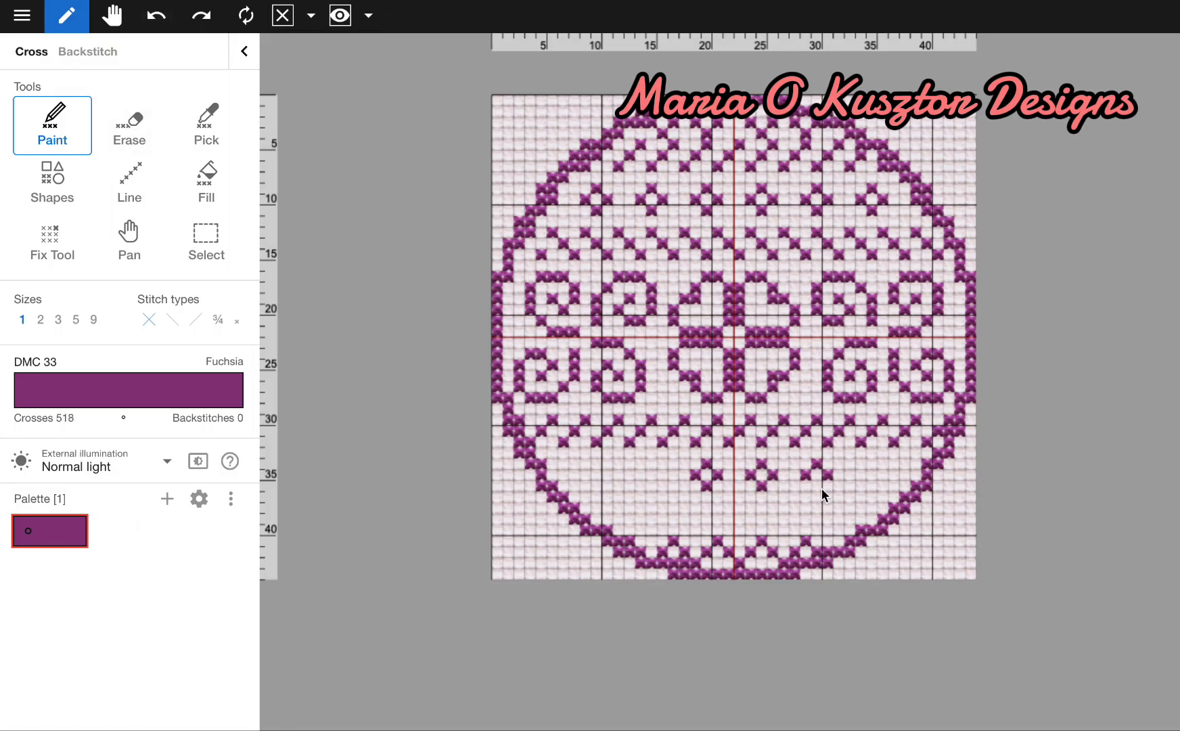
pyautogui.click(916, 475)
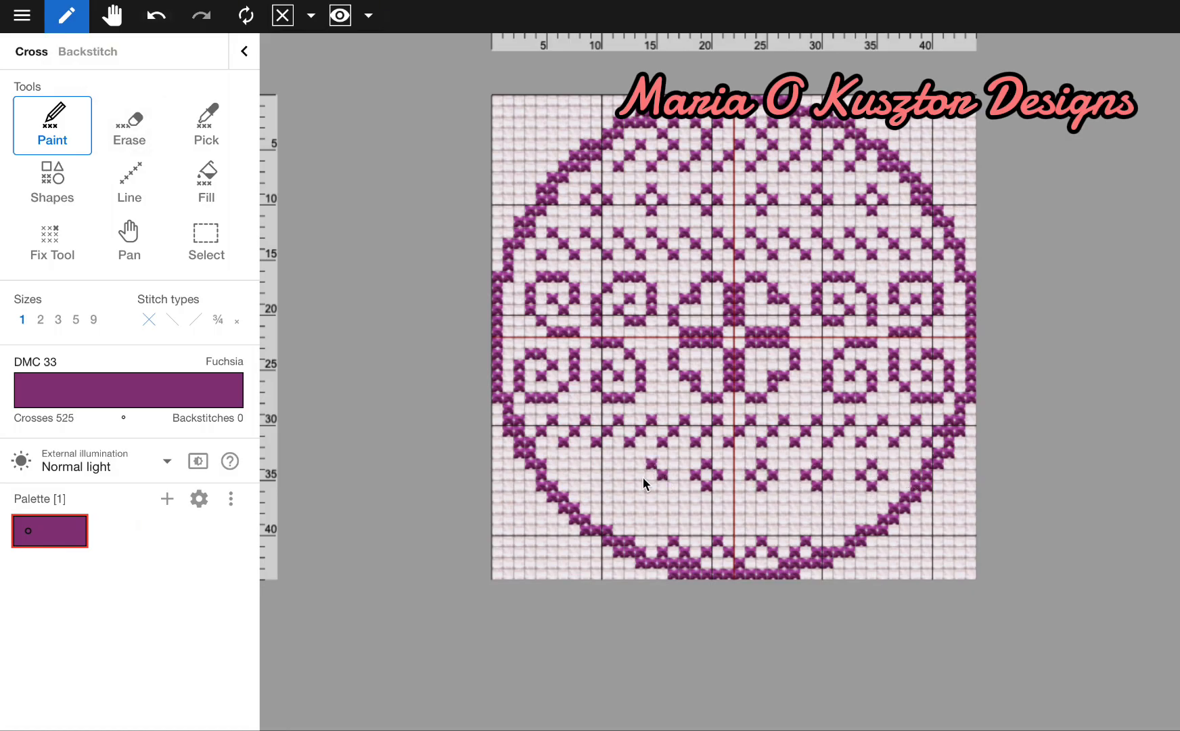
pyautogui.click(596, 485)
pyautogui.click(585, 474)
pyautogui.click(596, 464)
pyautogui.click(554, 473)
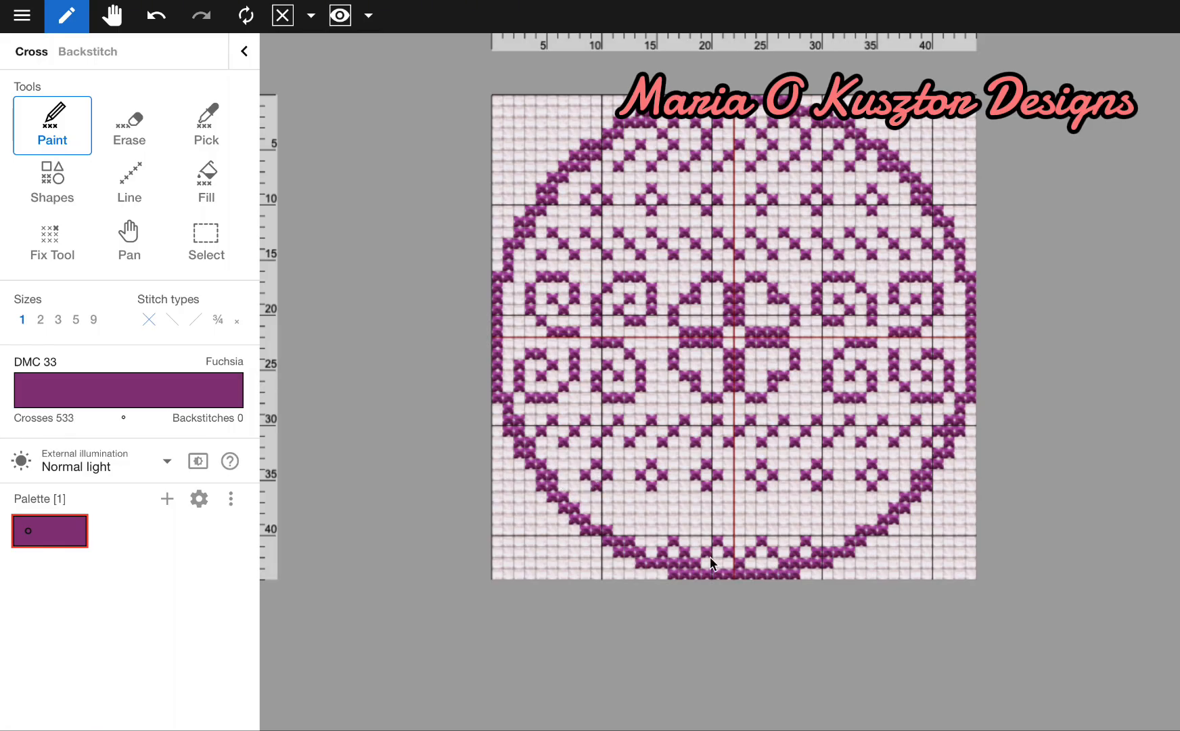
# Paint a zigzag lattice of single stitches between the lower diamond row and the bottom of the ring.
pyautogui.hotkey('ctrl', 'z')
pyautogui.hotkey('ctrl', 'z')
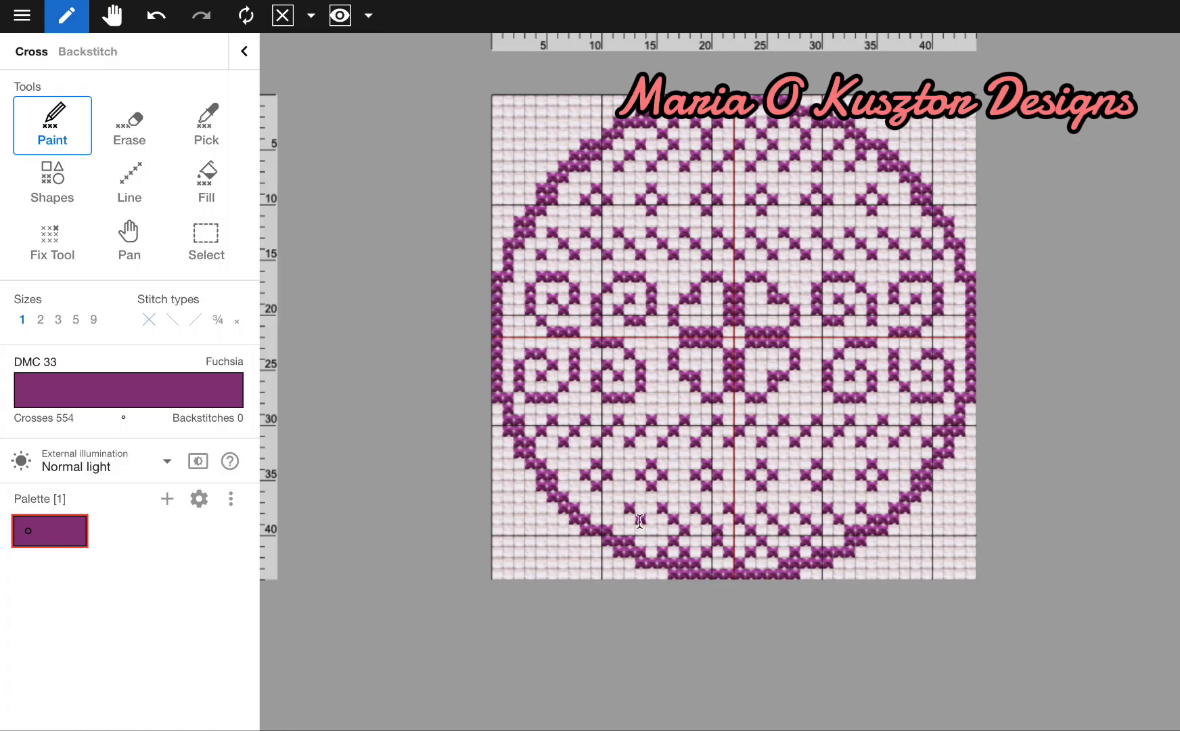
pyautogui.moveTo(600, 511); pyautogui.dragTo(621, 542)
# Add three vertical stitches inside the ring's left and right edges at the horizontal centre line.
pyautogui.scroll(-3, 909, 472)
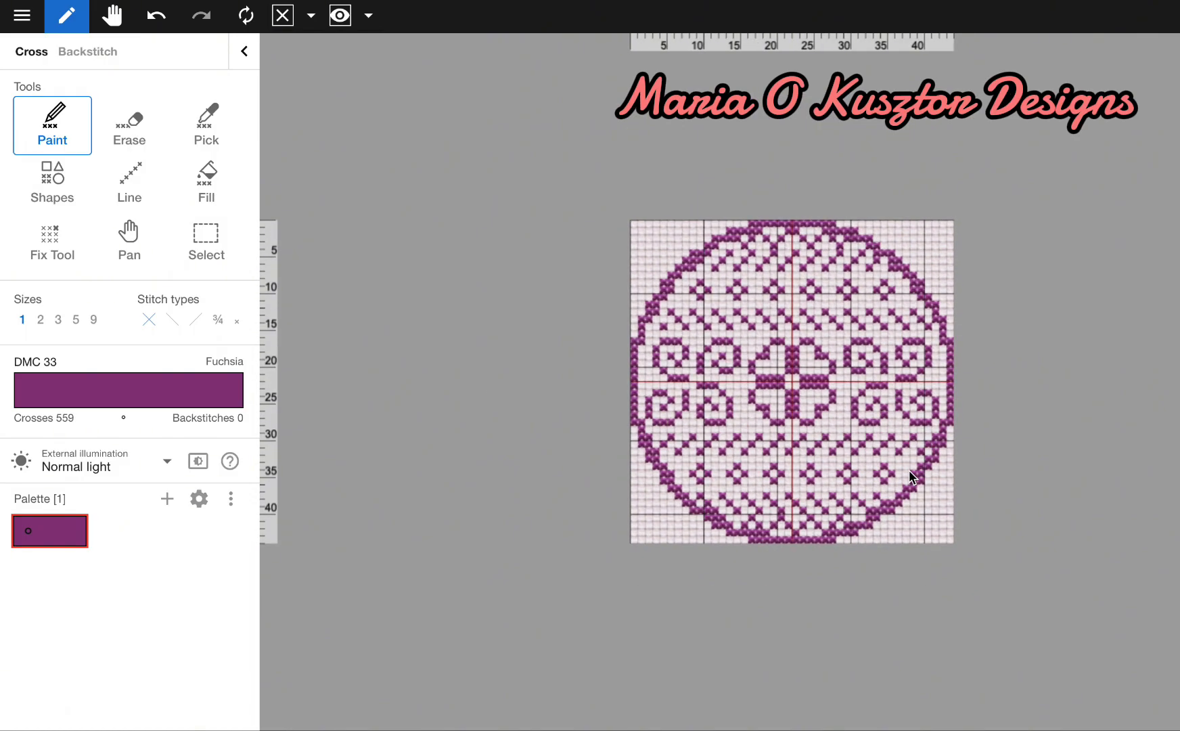
pyautogui.scroll(1, 909, 472)
pyautogui.scroll(1, 909, 470)
pyautogui.moveTo(535, 335); pyautogui.dragTo(532, 354)
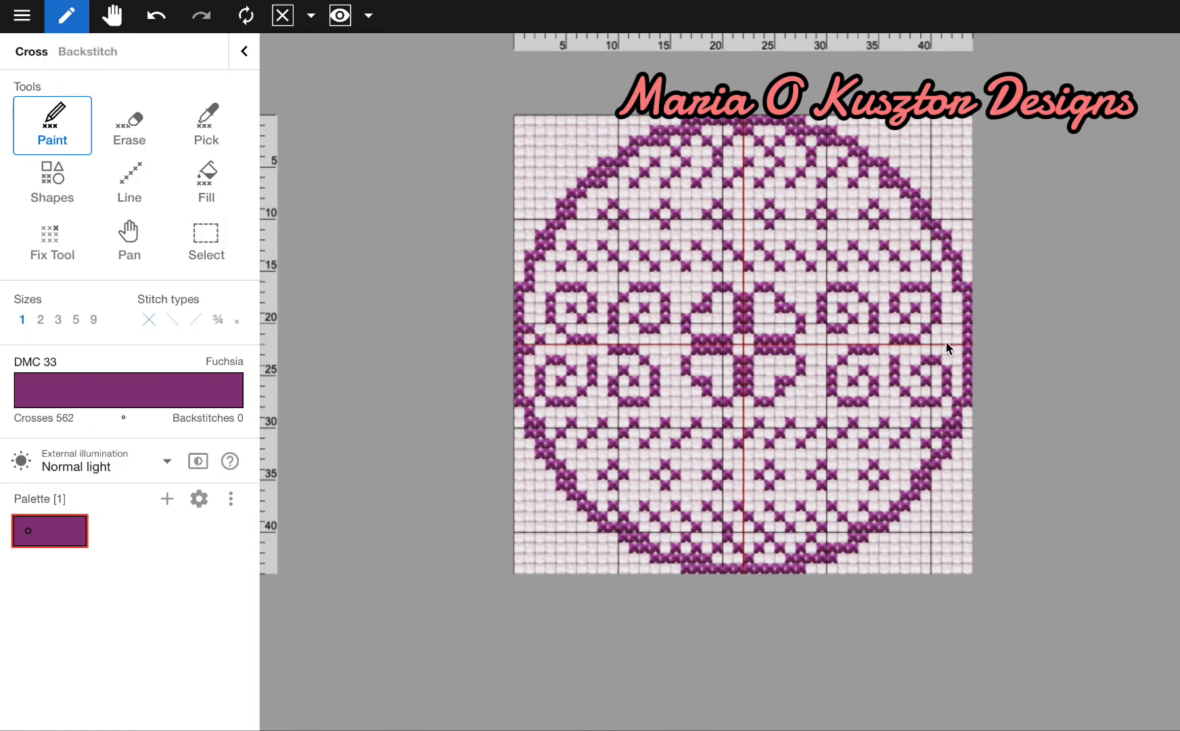
pyautogui.moveTo(957, 328); pyautogui.dragTo(957, 350)
pyautogui.scroll(-2, 913, 411)
pyautogui.scroll(1, 913, 411)
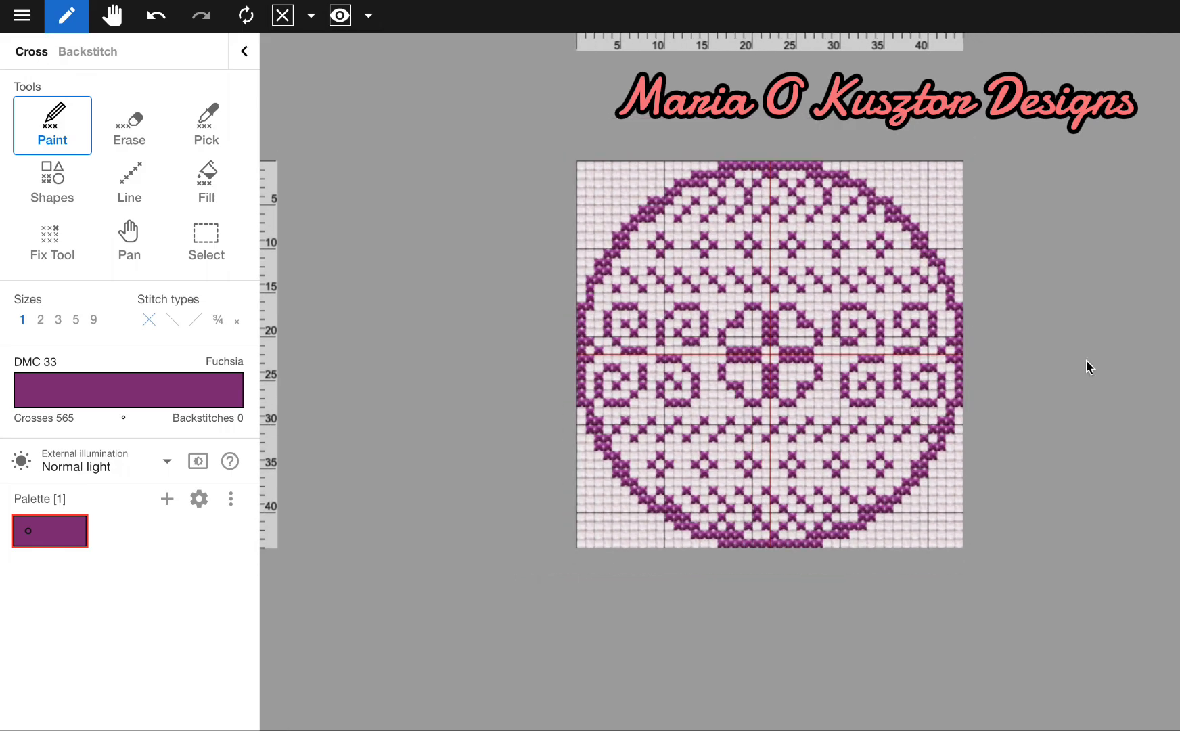